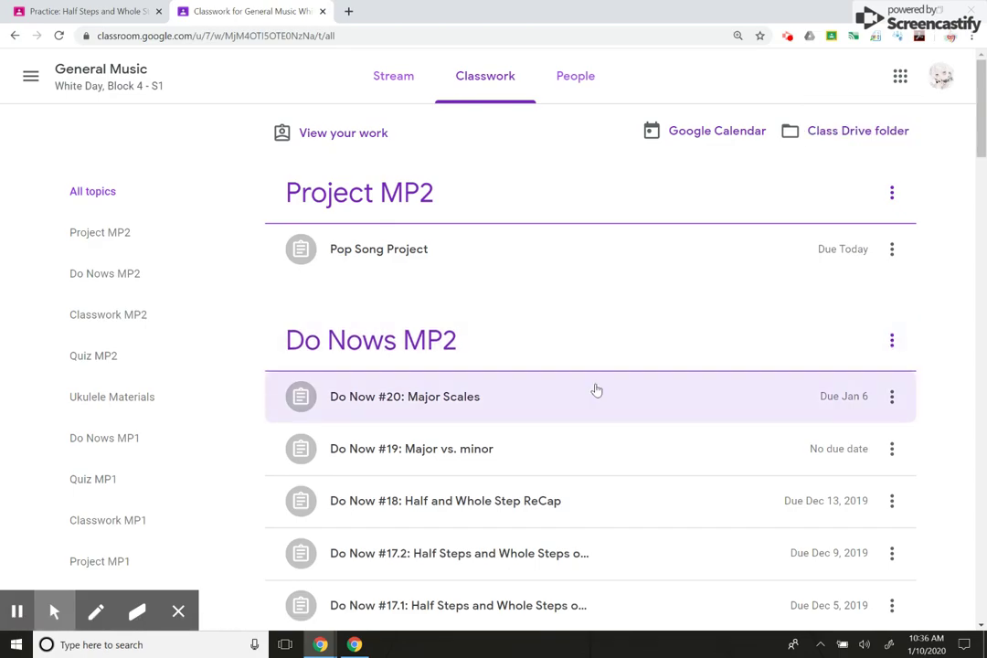
- Scroll the General Music Classwork list to find Practice Major Scales: Flats Only under Classwork MP2
scroll(595, 390, down, 5)
scroll(595, 390, down, 2)
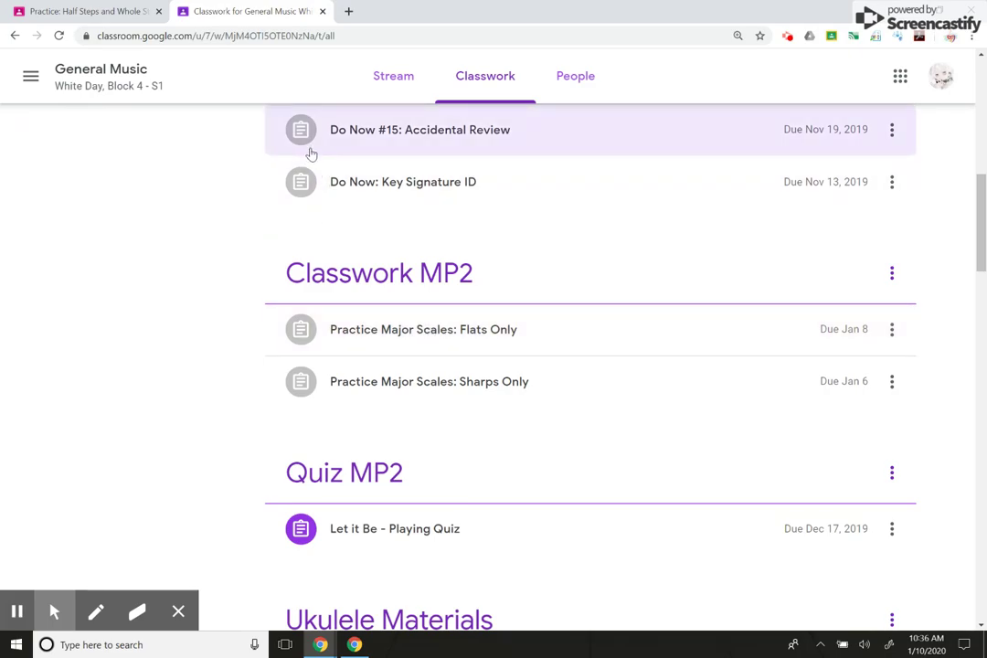
scroll(311, 154, up, 4)
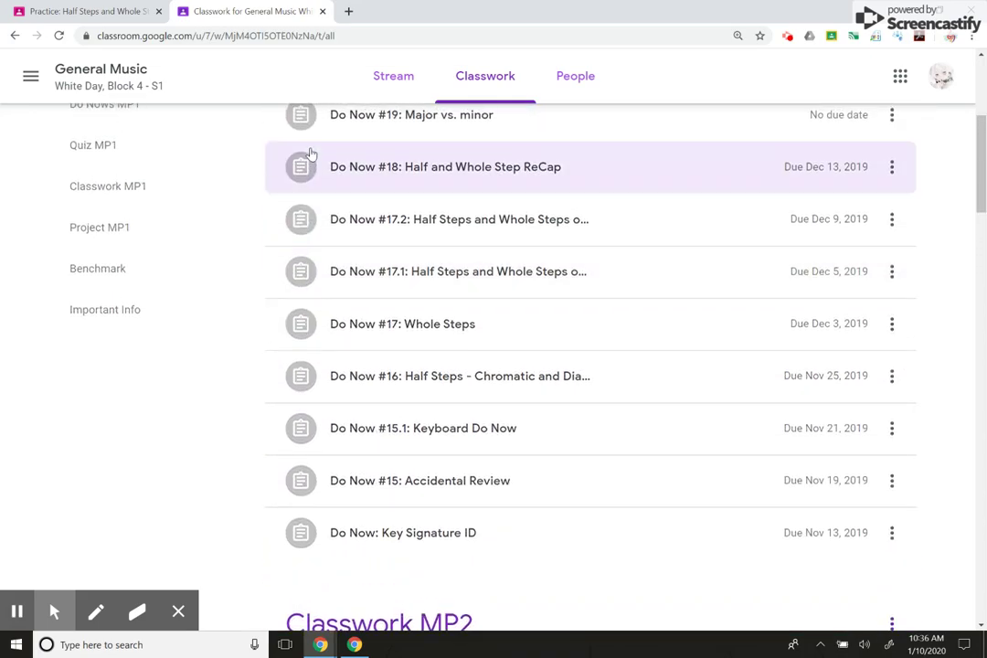
scroll(311, 154, up, 2)
scroll(311, 153, down, 3)
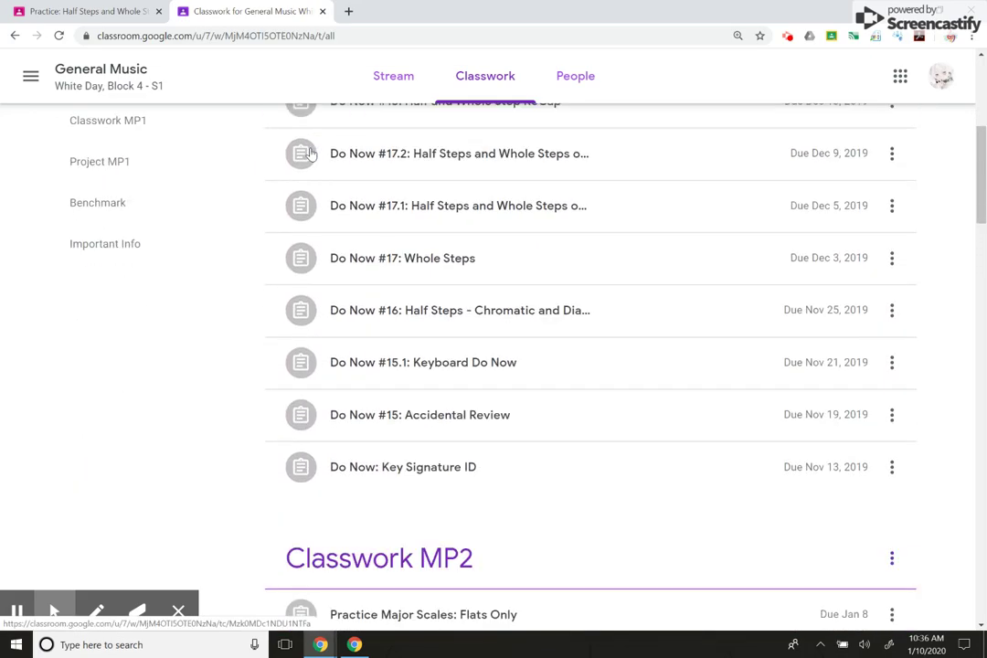
scroll(311, 154, down, 5)
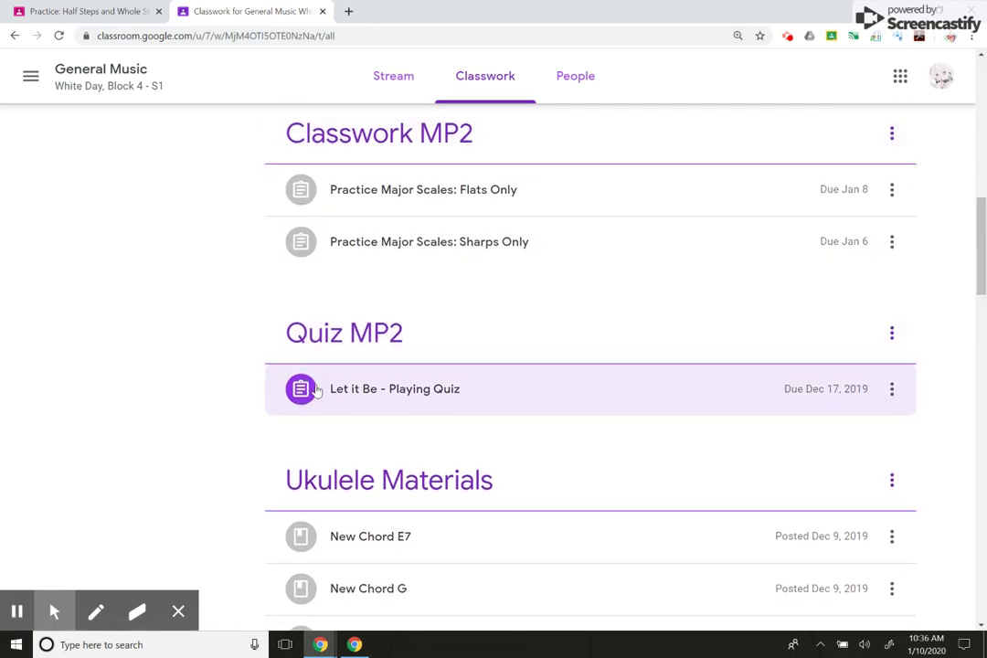
scroll(412, 256, up, 1)
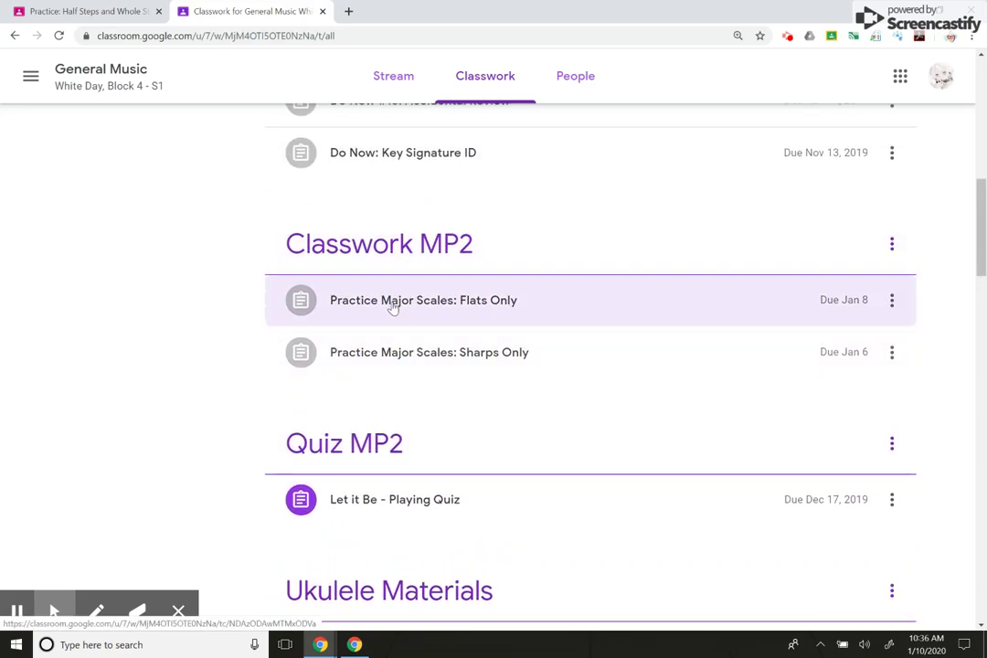
- Expand the Practice Major Scales: Flats Only card and open its full assignment page
click(393, 309)
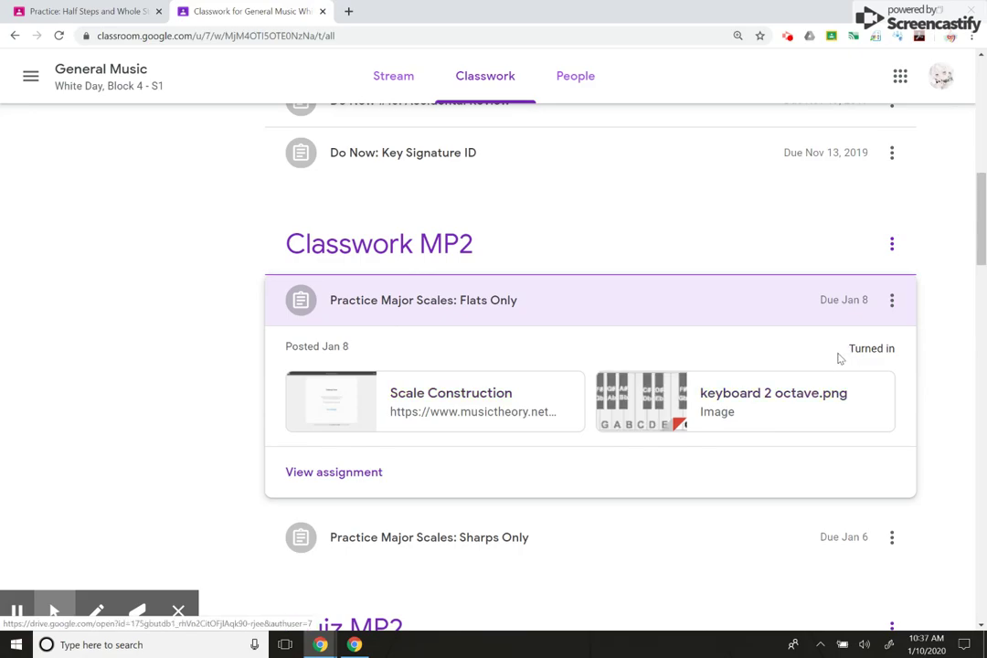
click(364, 476)
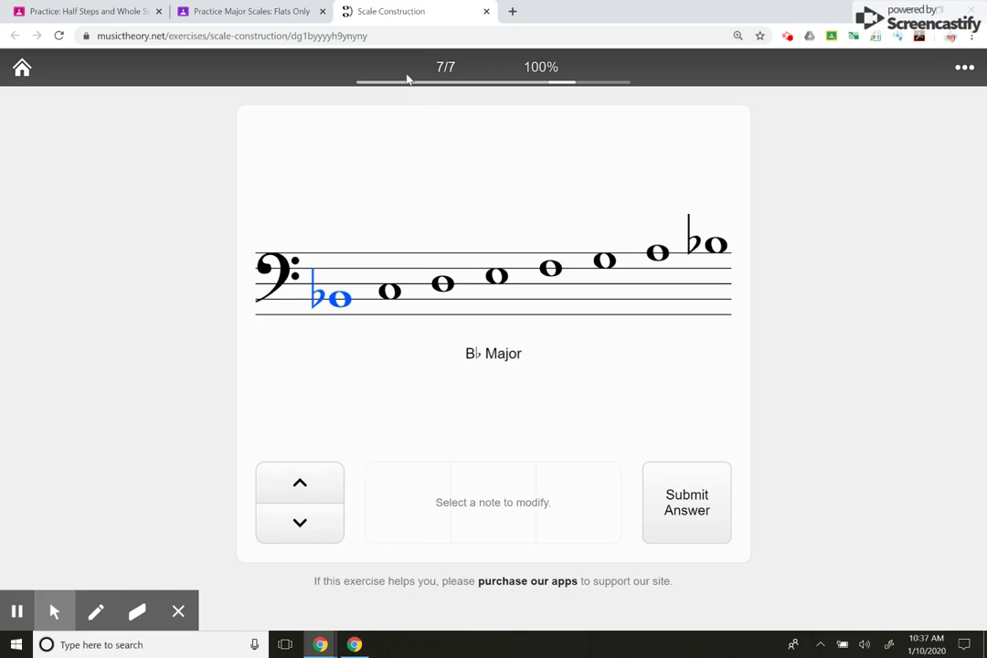
- Review the Code Checker report confirming Scale Construction at 10/10, 100%, in 5:25
click(233, 11)
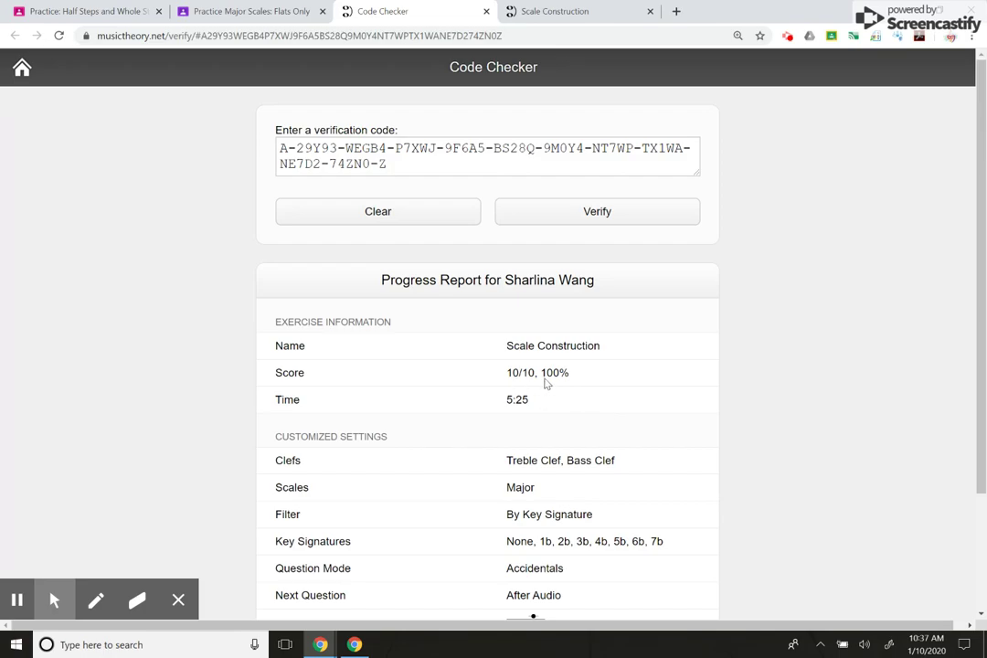
scroll(546, 384, down, 1)
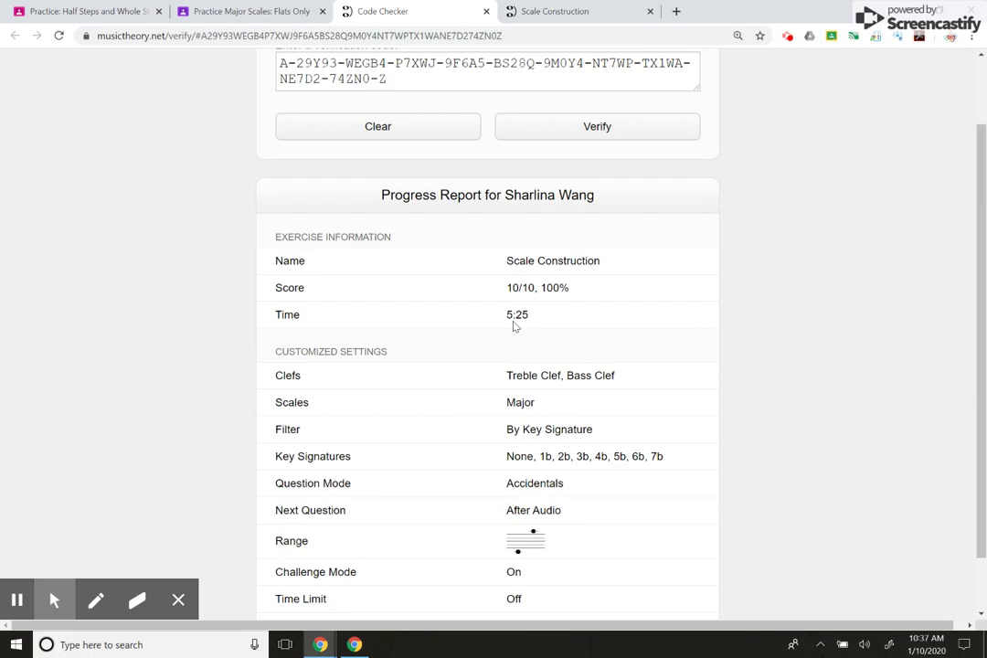
scroll(547, 327, down, 1)
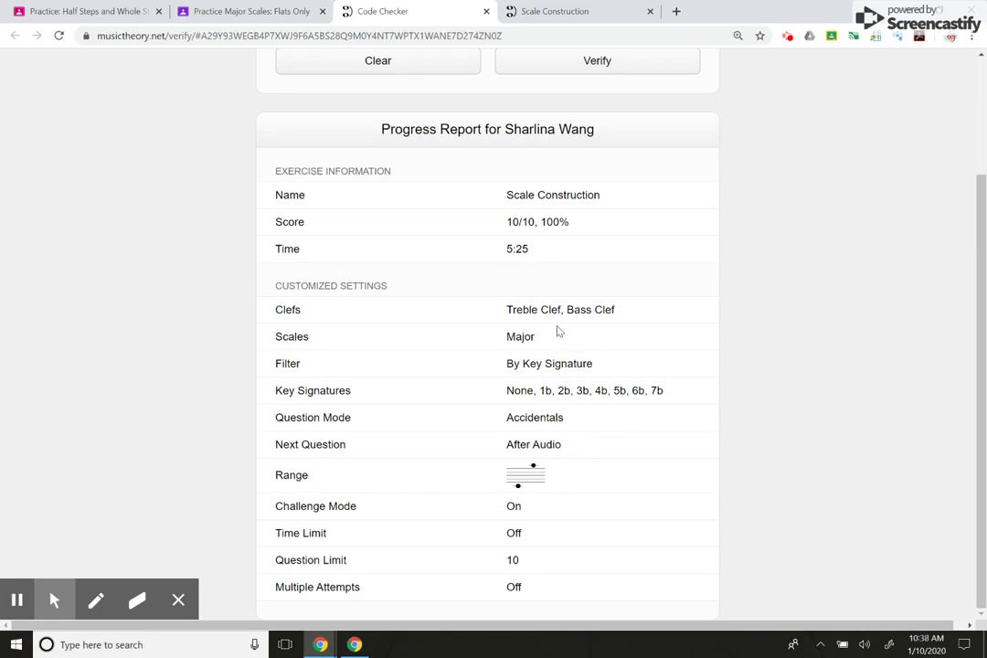
scroll(604, 330, up, 3)
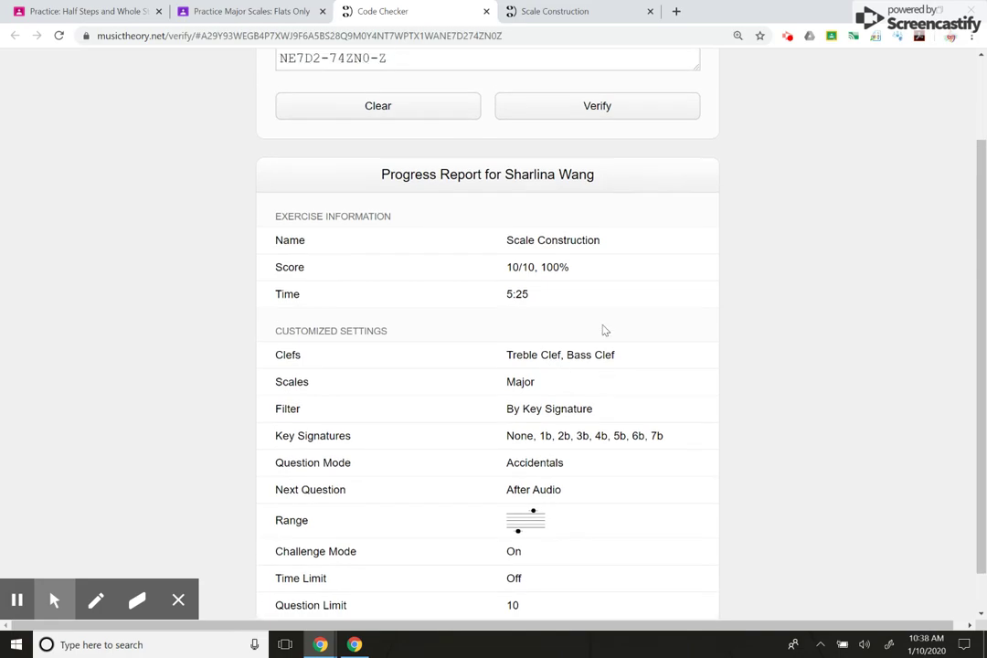
scroll(603, 330, up, 1)
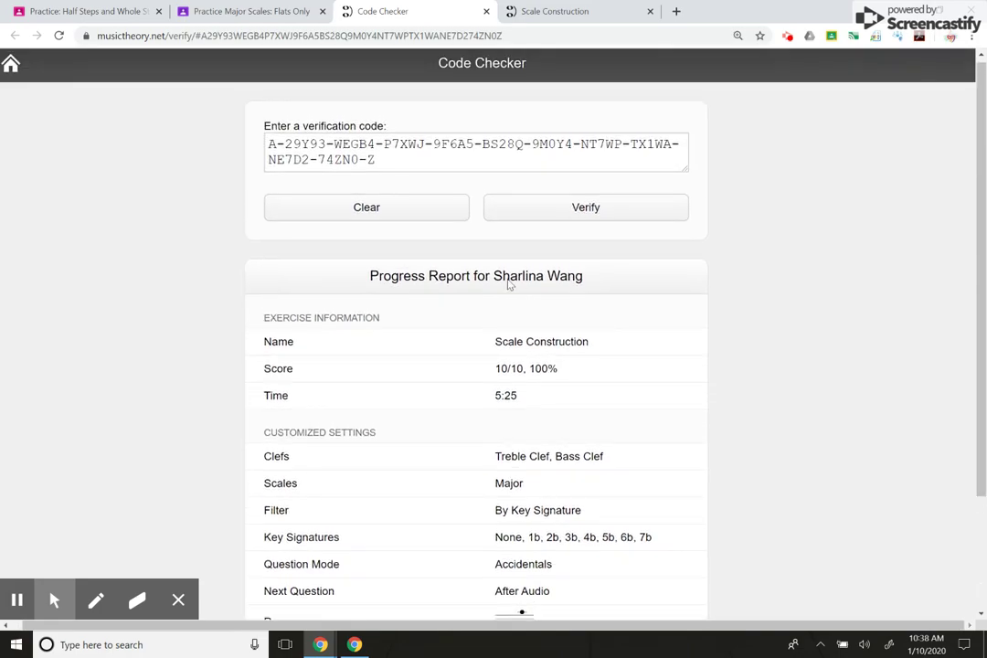
- Close the old report and exercise tabs, unsubmit the assignment, and reopen Scale Construction
click(488, 11)
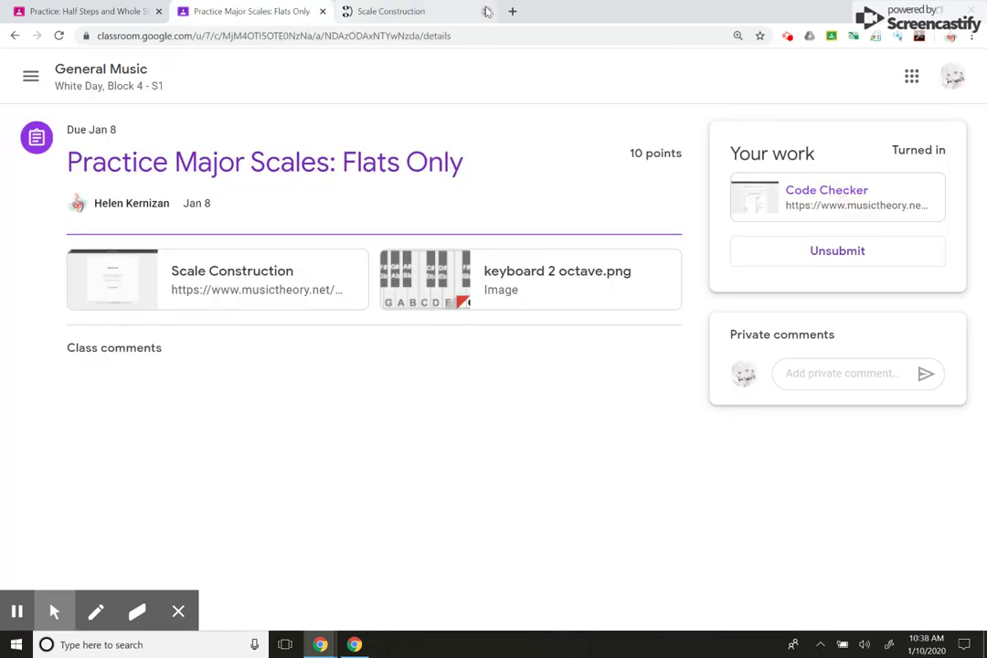
click(487, 11)
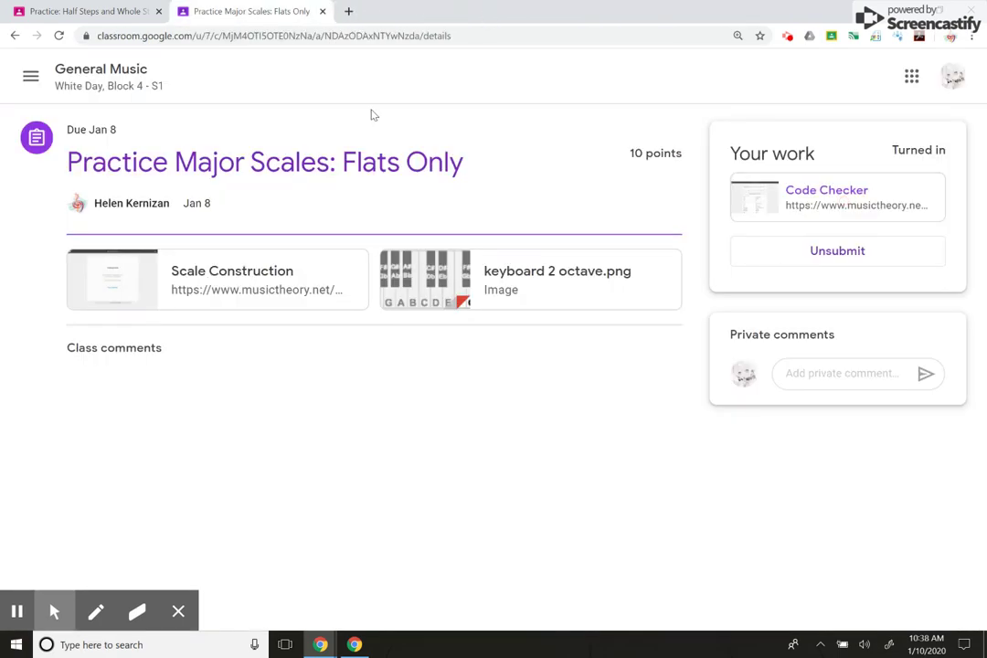
click(849, 261)
click(572, 393)
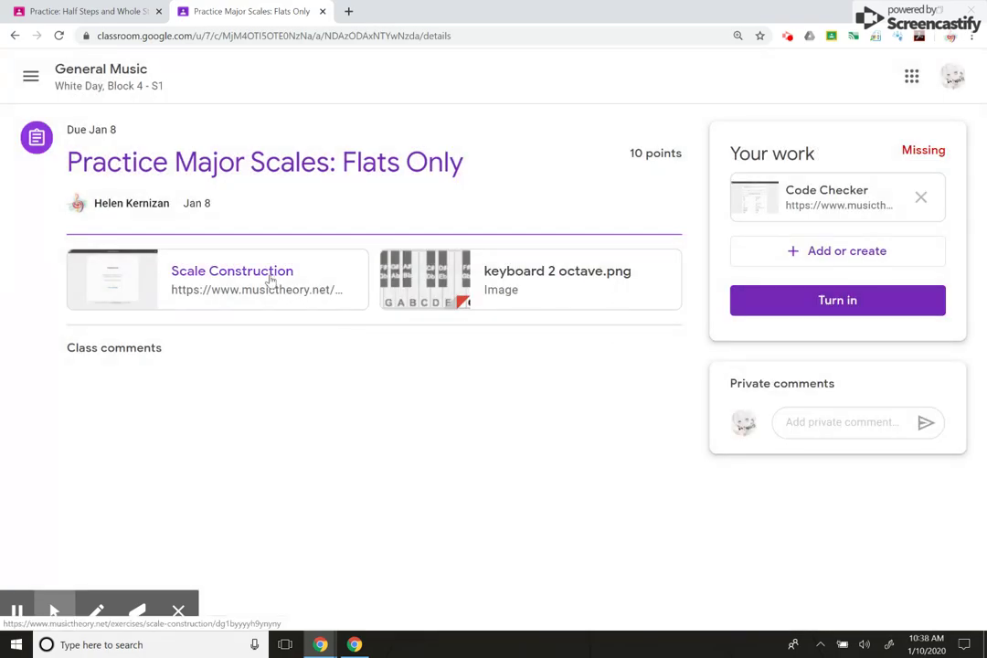
click(269, 280)
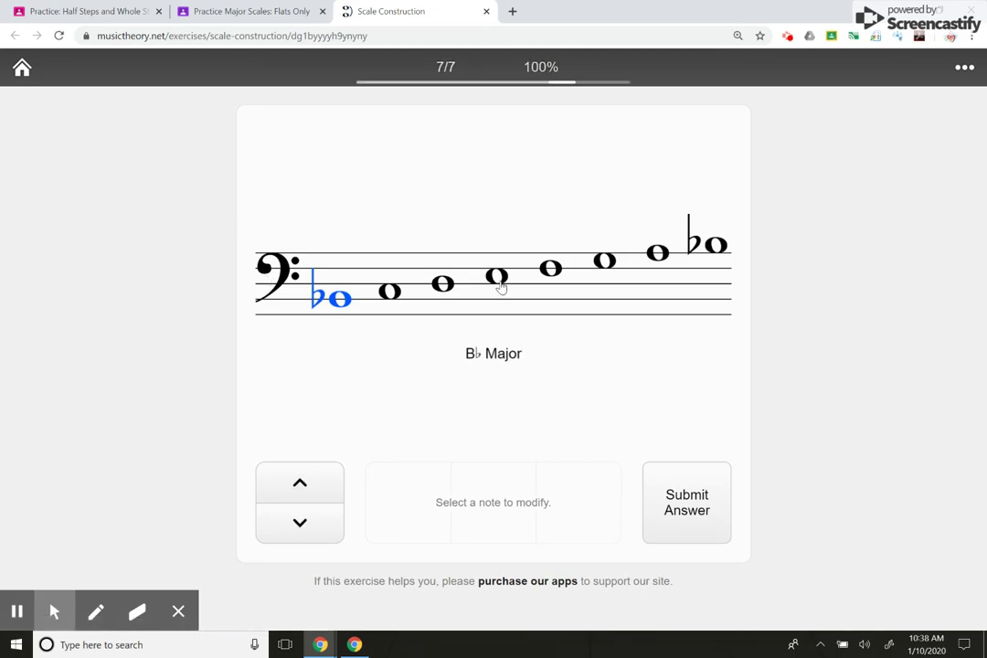
- Flat the fourth note to finish B♭ major, then flat A♭ major's second, fifth and fourth notes
click(498, 274)
click(425, 500)
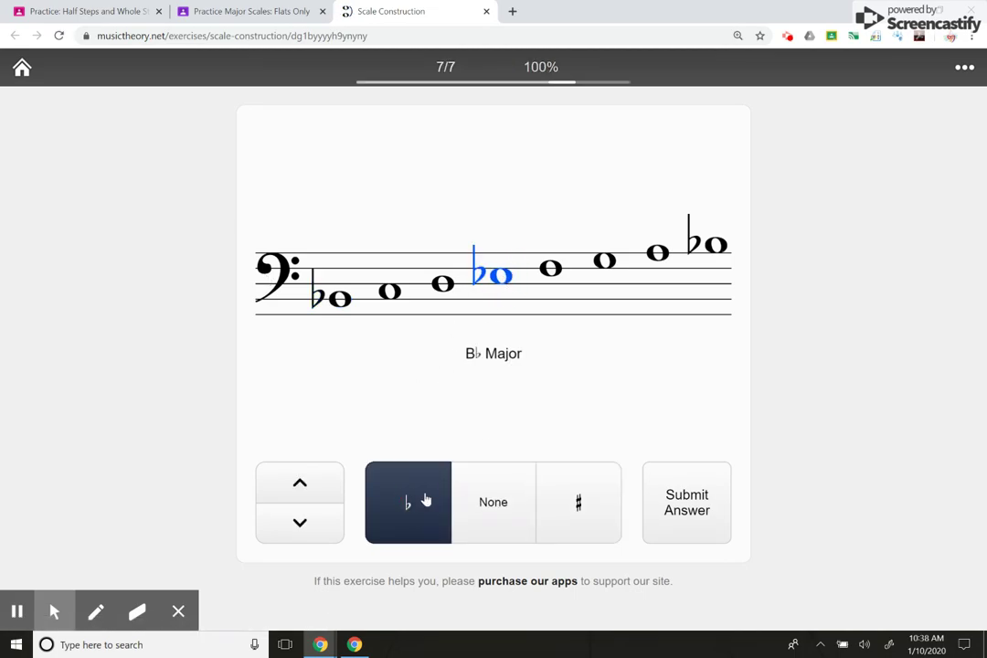
click(699, 514)
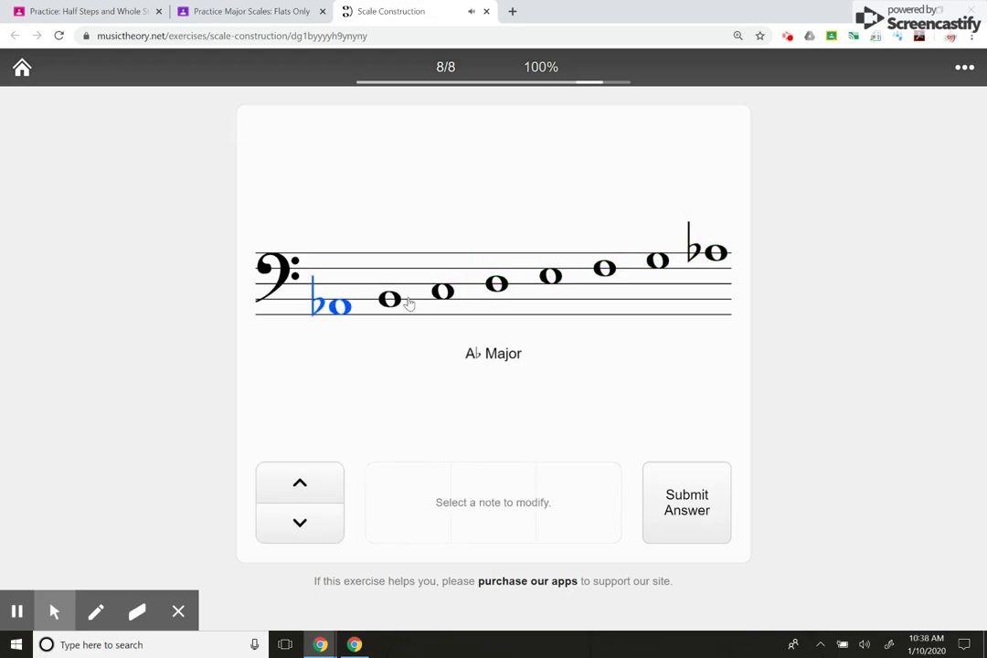
click(495, 289)
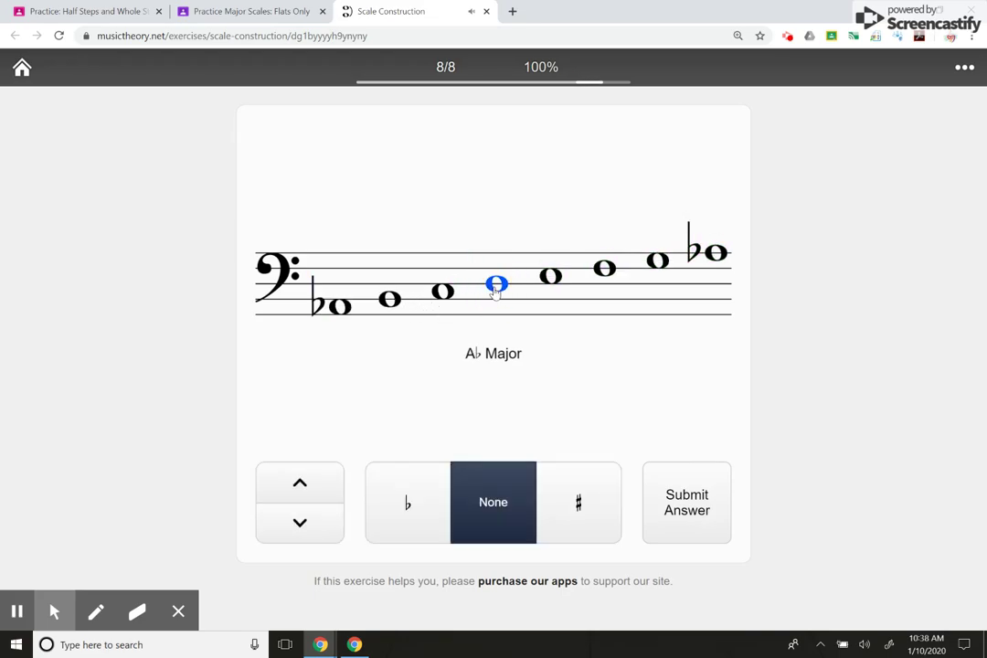
click(393, 301)
click(393, 301)
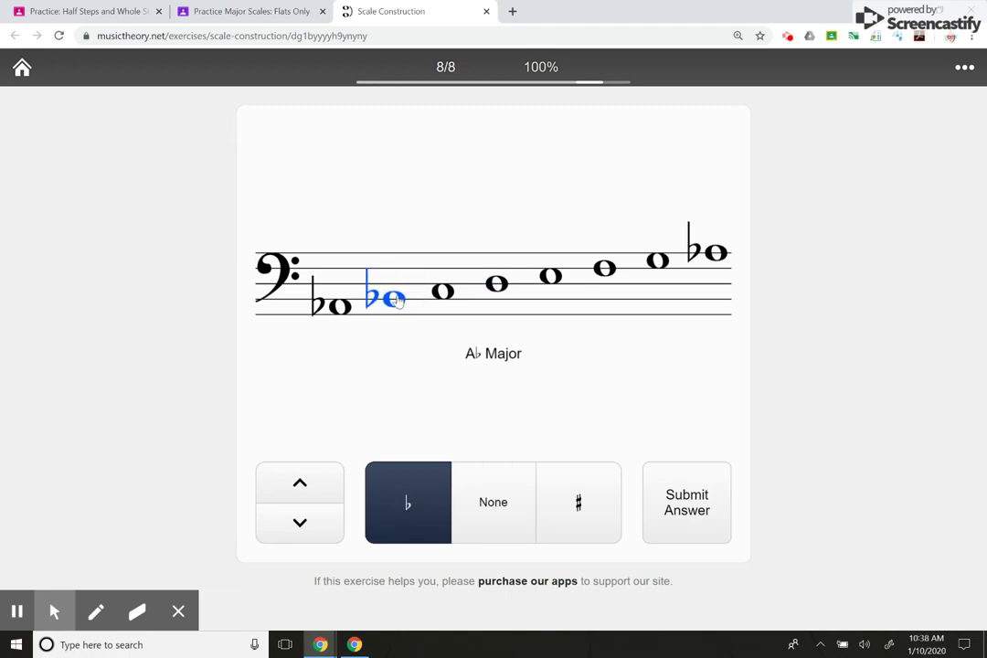
click(552, 280)
click(549, 284)
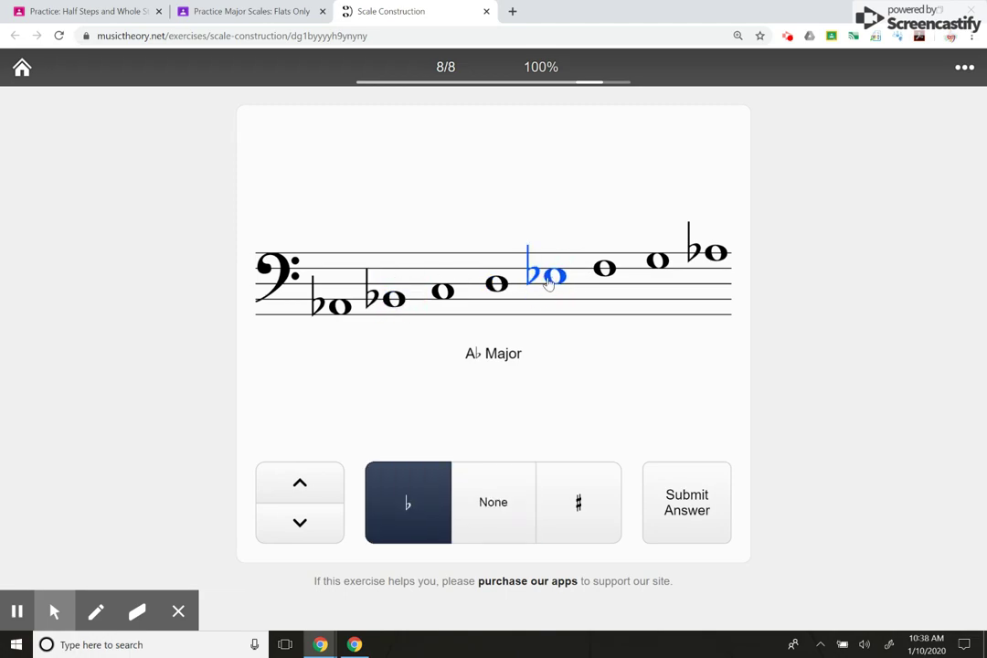
click(495, 288)
click(494, 289)
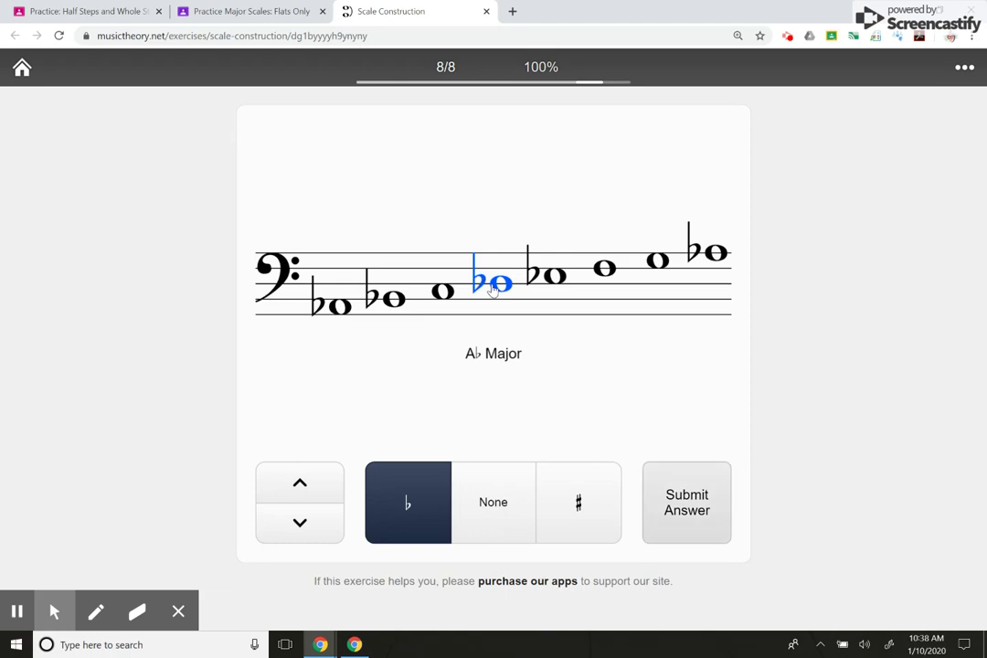
key(Return)
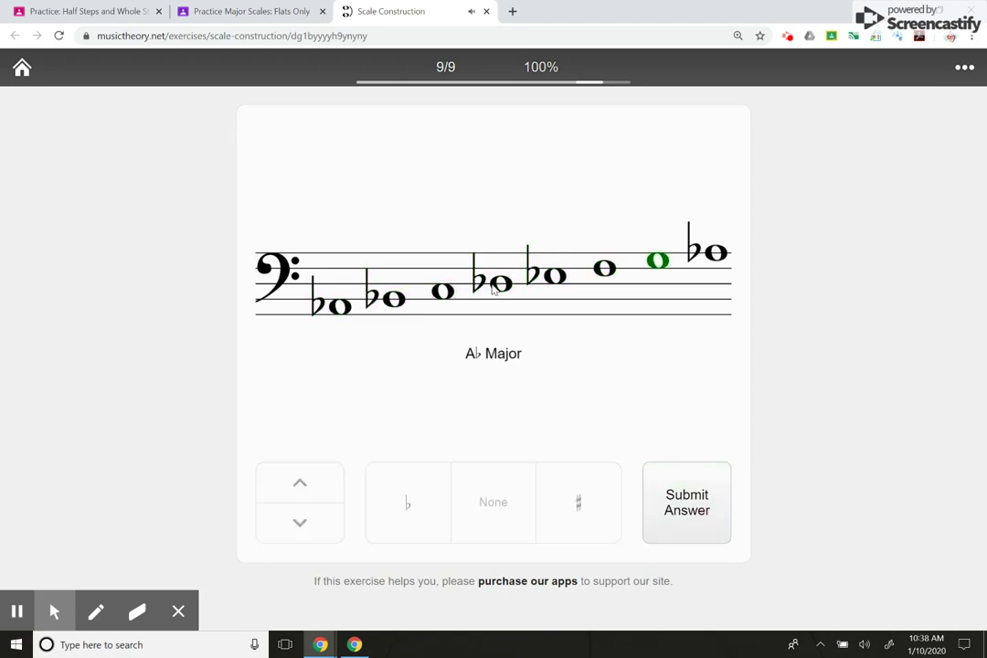
- Flat the second through sixth notes of the G♭ major scale and submit it
click(389, 308)
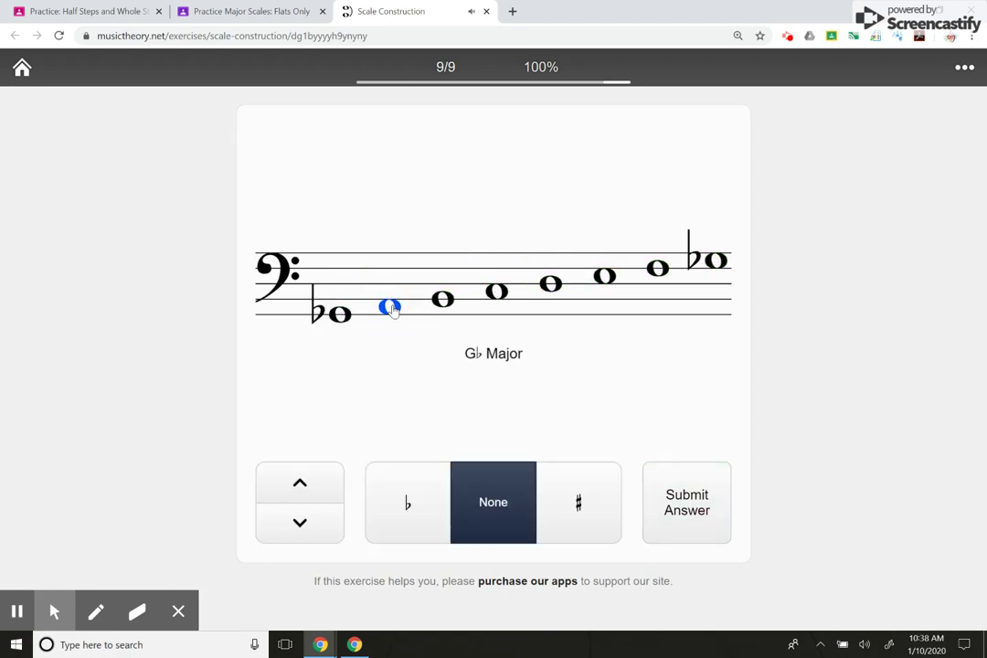
key(minus)
key(Right)
key(minus)
key(Right)
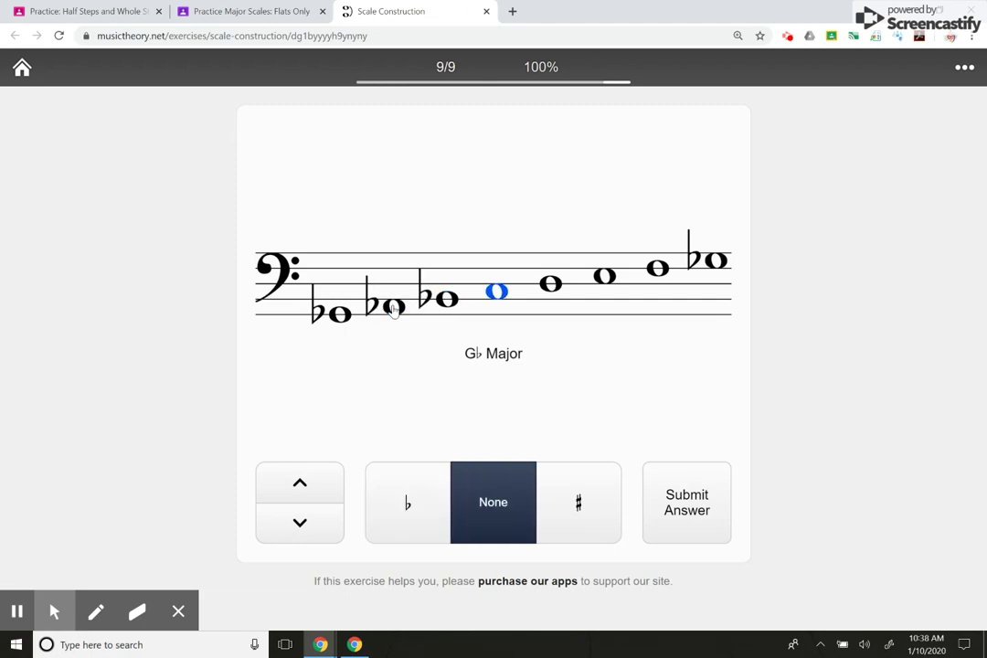
key(minus)
key(Right)
key(minus)
key(Right)
key(minus)
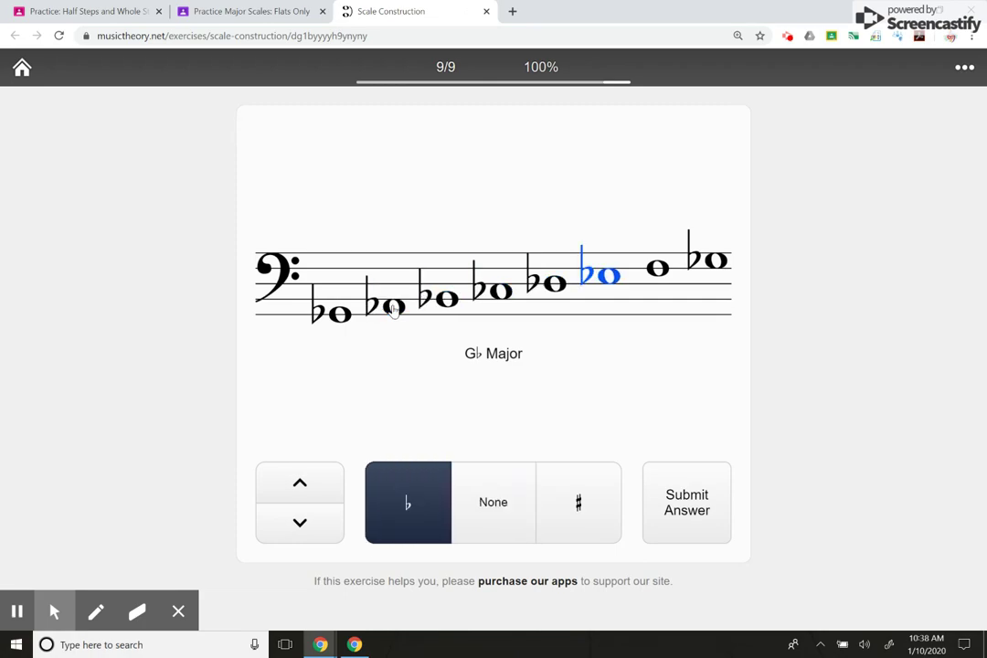
key(Return)
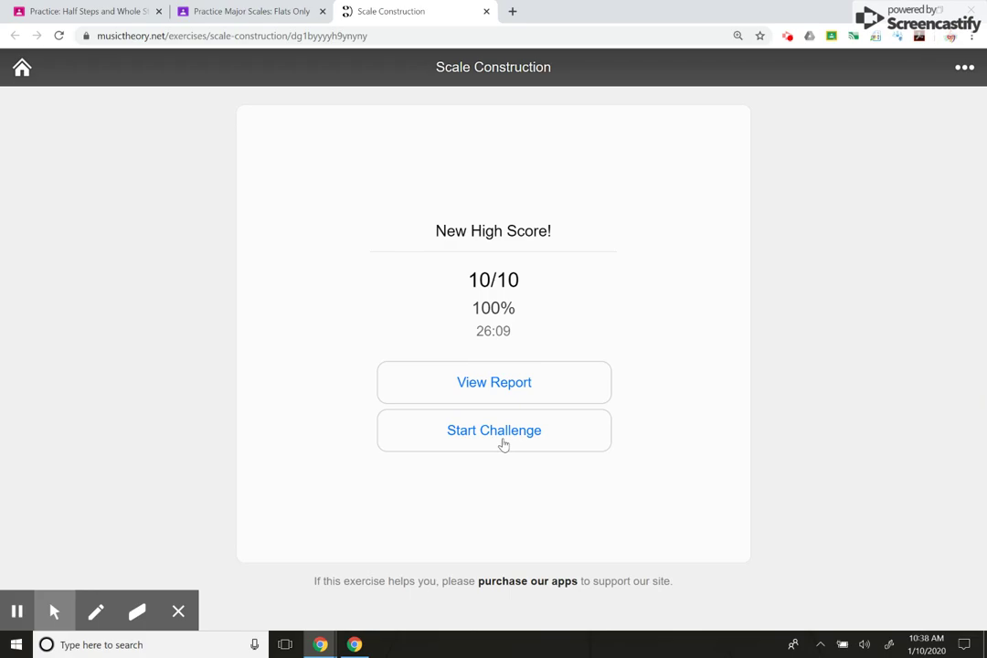
- Open the 10/10 progress report, sign it with the student's name, and copy the verification link
click(516, 387)
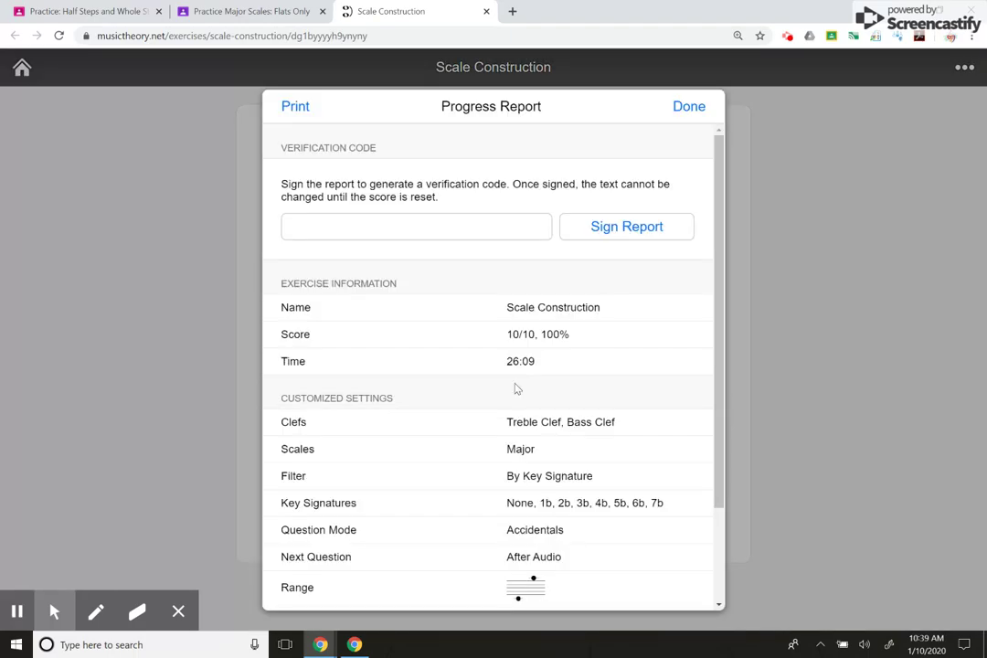
click(462, 229)
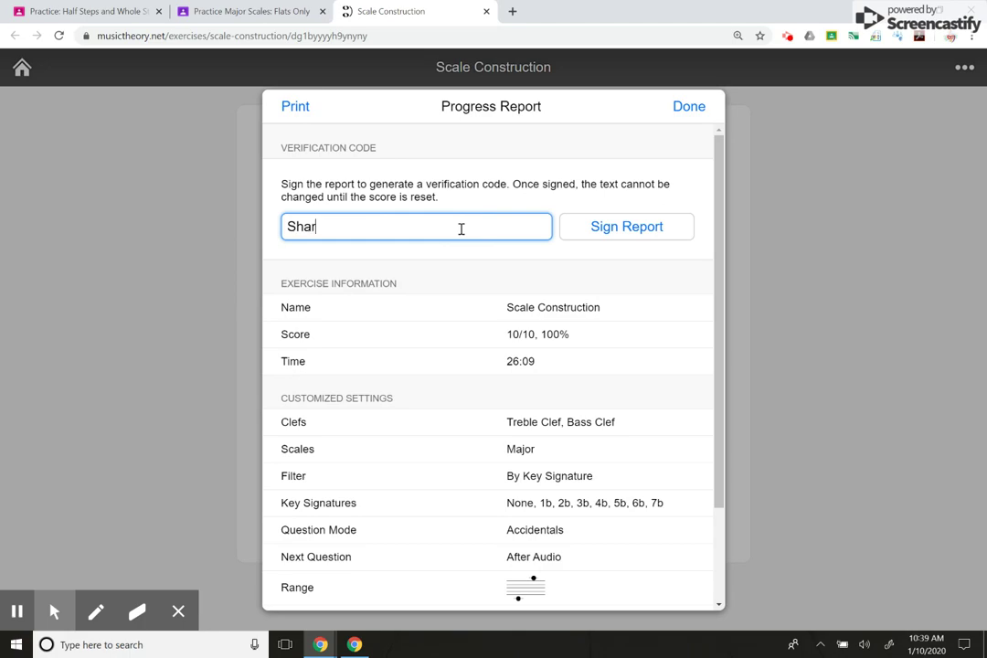
click(636, 234)
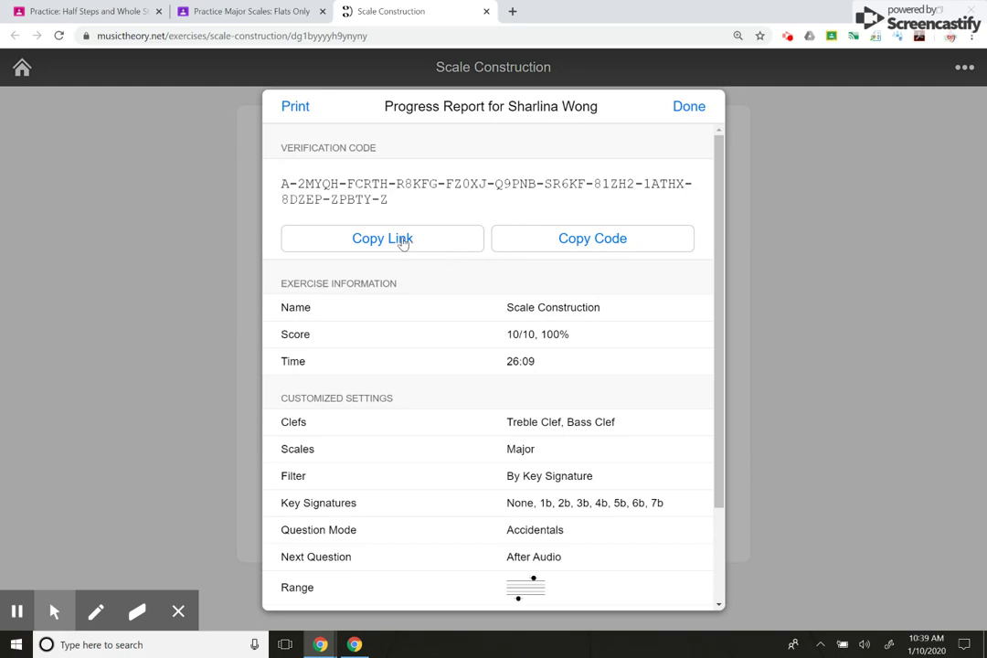
click(395, 239)
click(395, 241)
- Attach the pasted Code Checker verification link as a Link to the Flats Only work
click(263, 13)
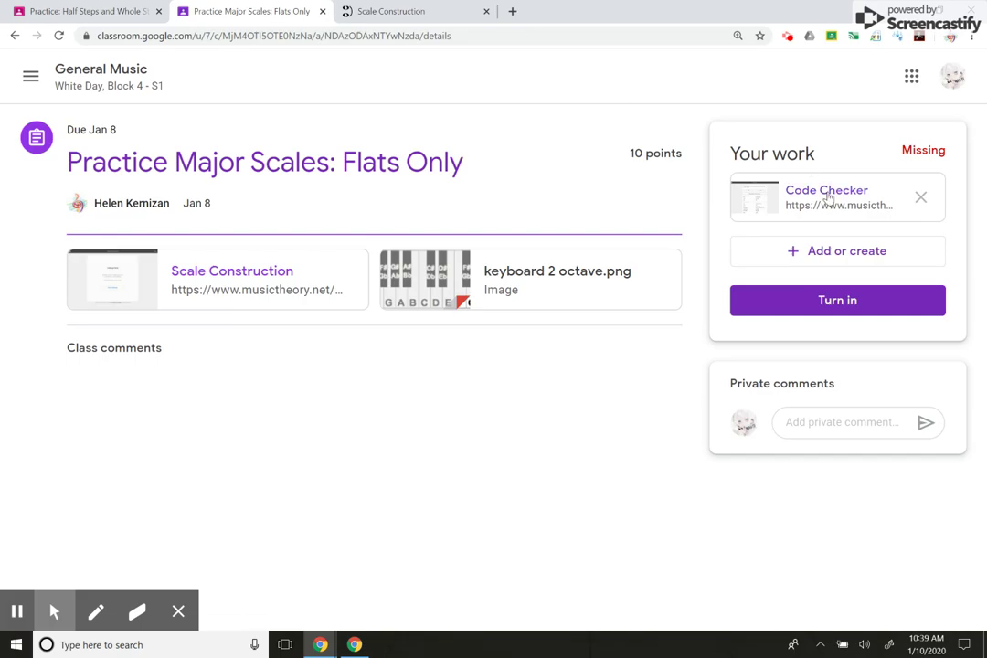
click(885, 256)
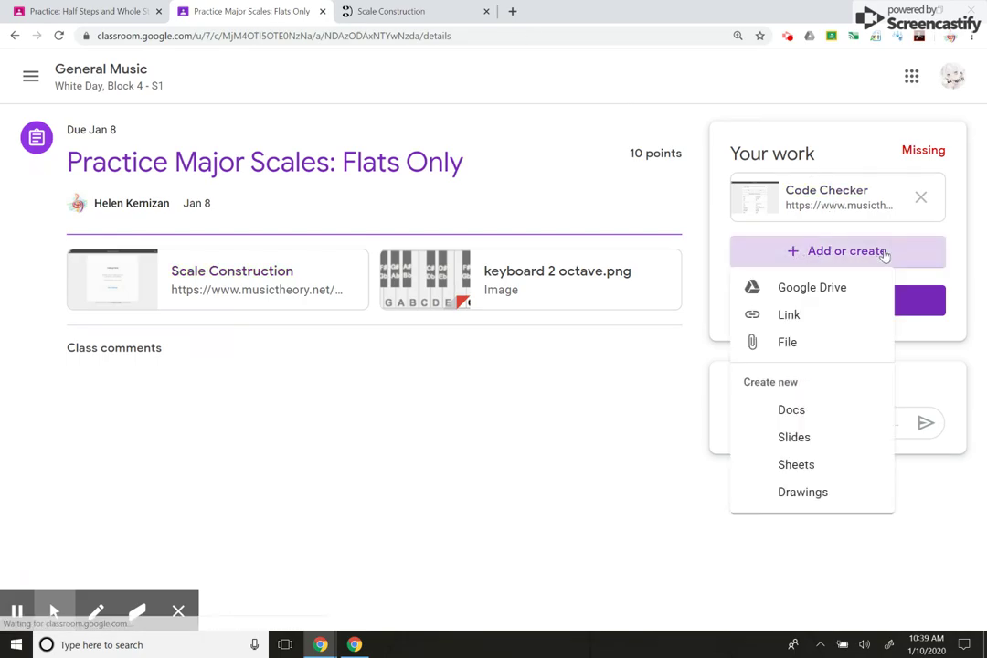
click(790, 315)
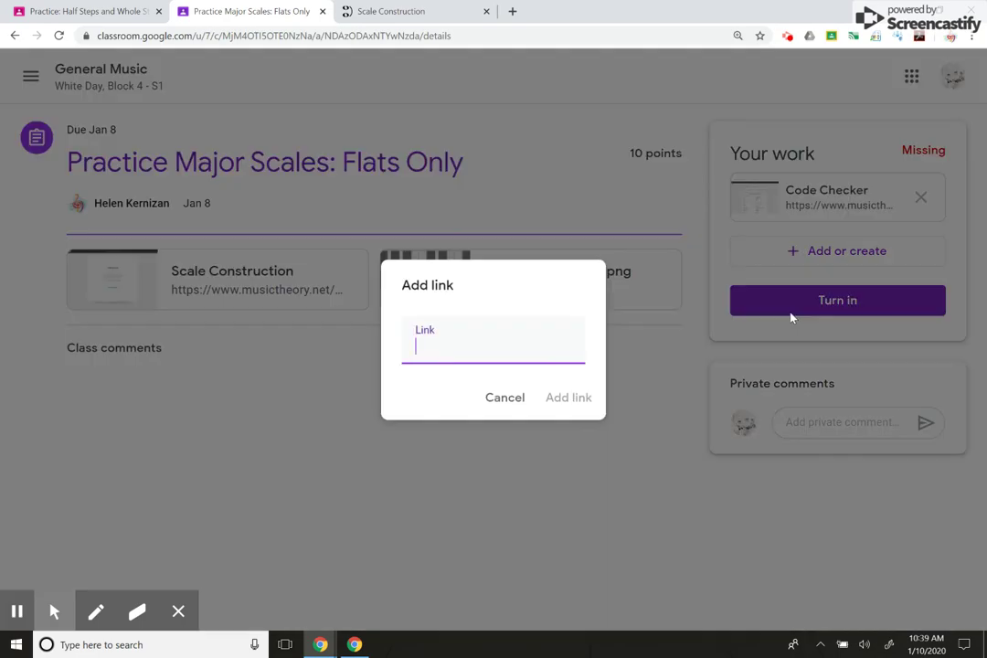
key(ctrl+v)
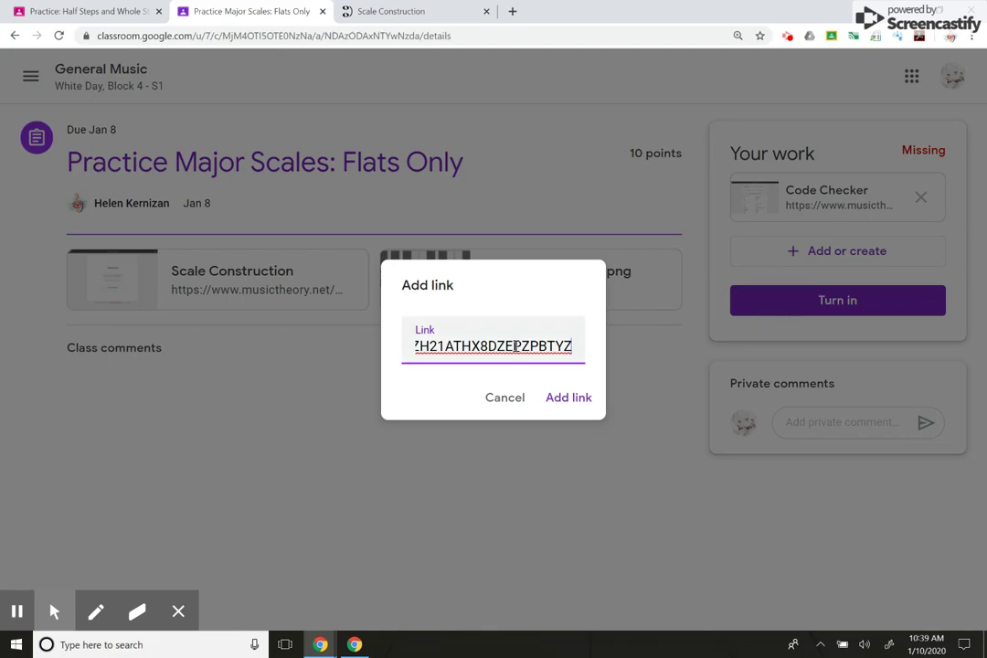
key(Left)
key(Left)
key(Left)
key(Left)
key(Left)
key(Left)
key(Left)
key(Left)
key(Left)
key(Left)
key(Left)
key(Left)
key(Left)
key(Left)
key(Left)
key(Left)
key(Left)
key(Left)
key(Left)
key(Left)
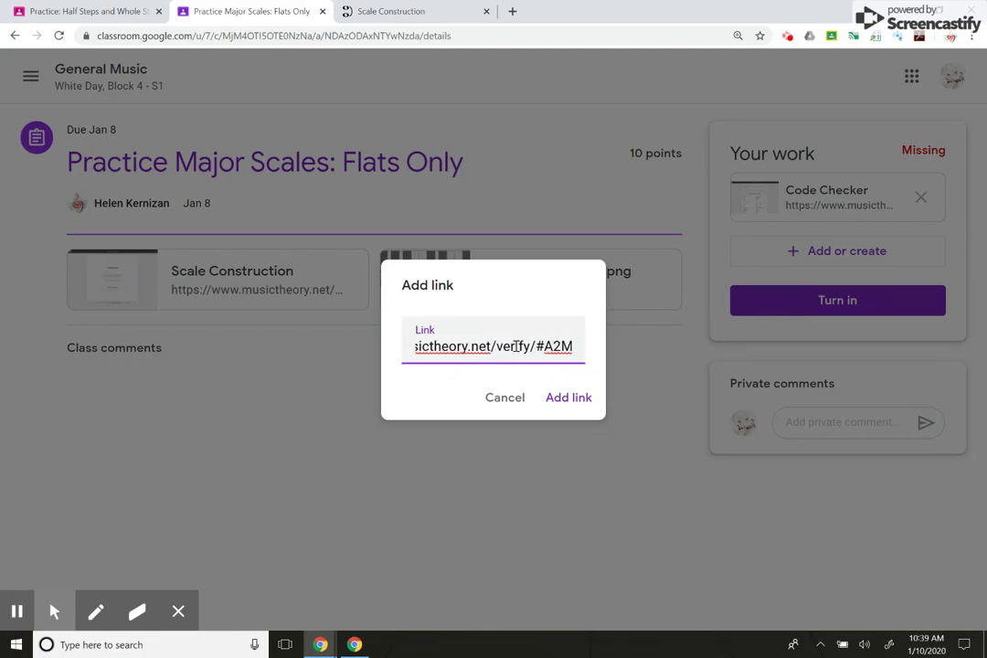
key(Left)
key(Left)
key(Left)
key(Left)
key(Left)
key(Left)
key(Left)
key(Left)
key(Left)
key(Left)
key(Left)
key(Left)
key(Left)
key(Left)
key(Left)
key(Left)
key(Left)
key(Left)
key(Left)
key(Left)
key(Right)
key(Right)
key(Right)
key(Right)
key(Right)
key(Right)
key(Right)
key(Right)
key(Right)
key(Right)
key(Right)
key(Right)
key(Right)
key(Right)
key(Right)
key(Right)
key(Right)
key(Right)
key(Right)
key(Right)
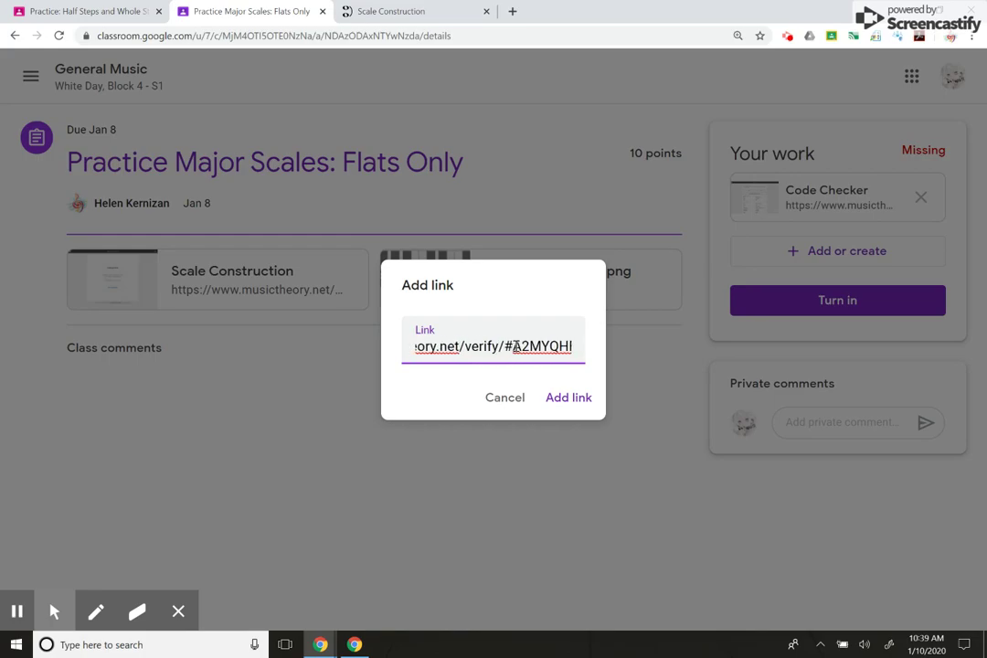
click(567, 399)
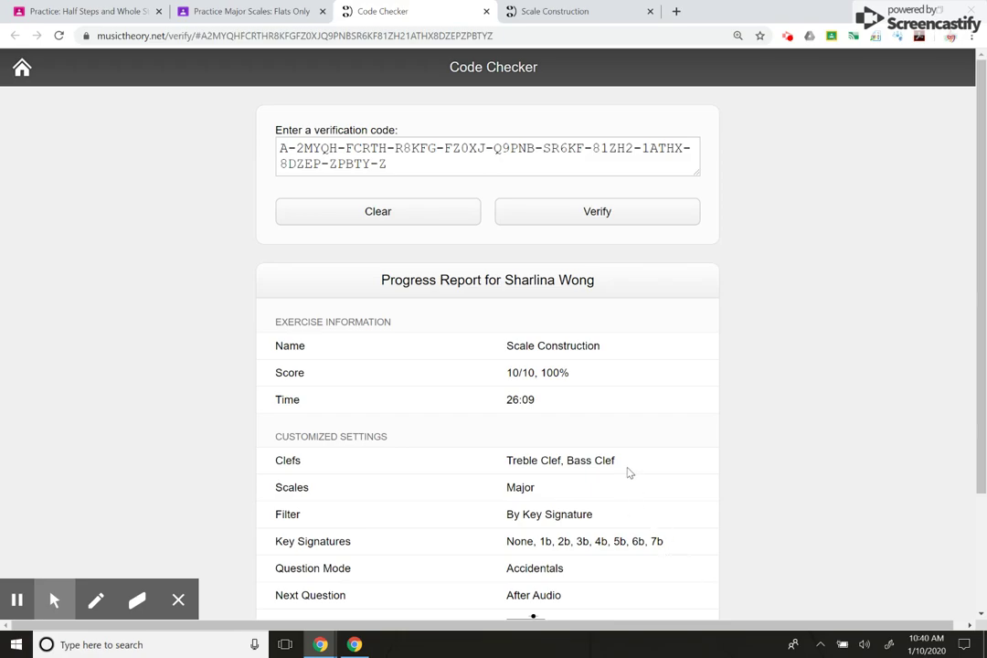
- Scroll the verified report's settings: 10/10, Challenge Mode on, Multiple Attempts off
scroll(629, 471, down, 2)
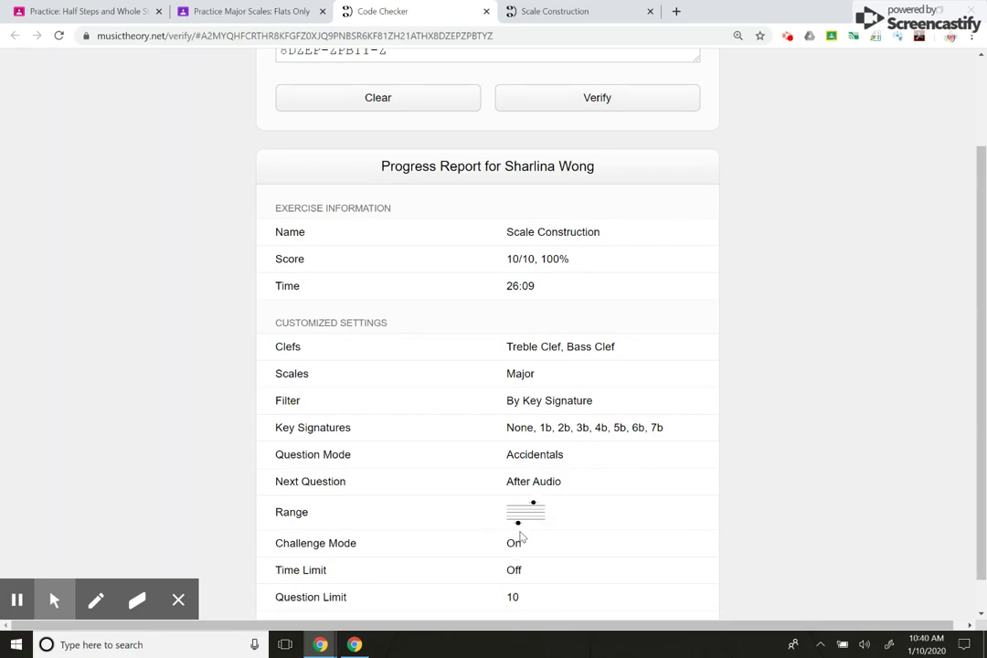
scroll(546, 496, down, 1)
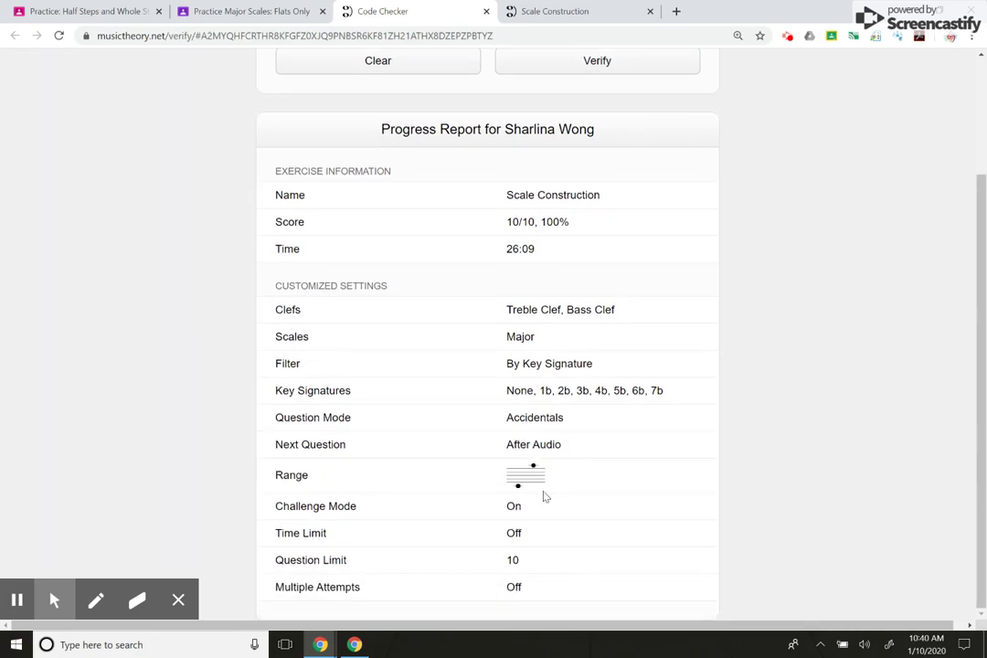
scroll(544, 496, up, 3)
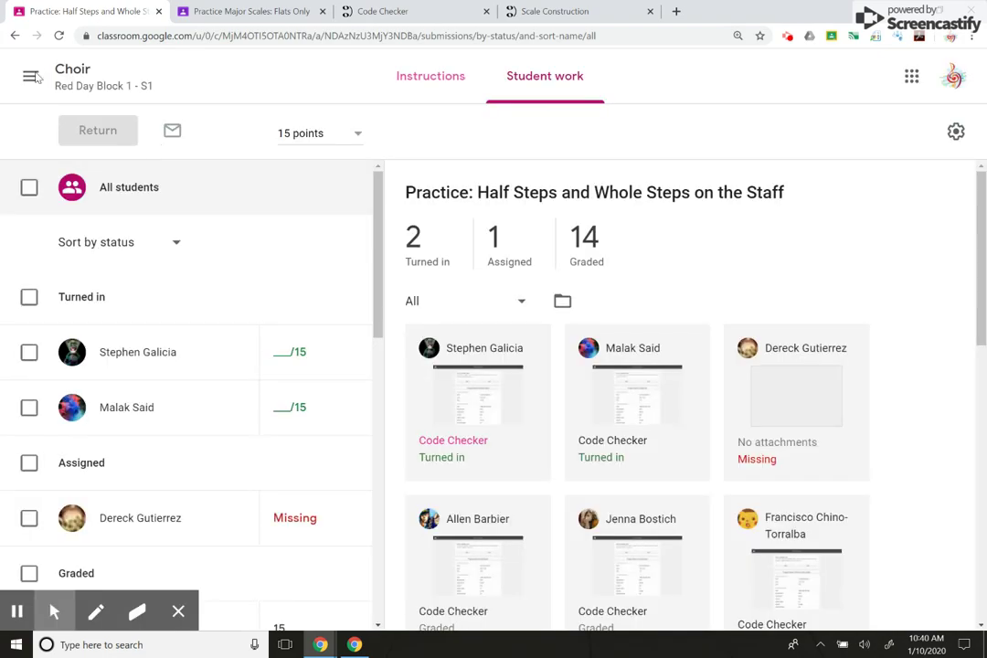
- Go to General Music White Day Block 4 Classwork and open Flats Only's student work page
click(30, 77)
click(80, 556)
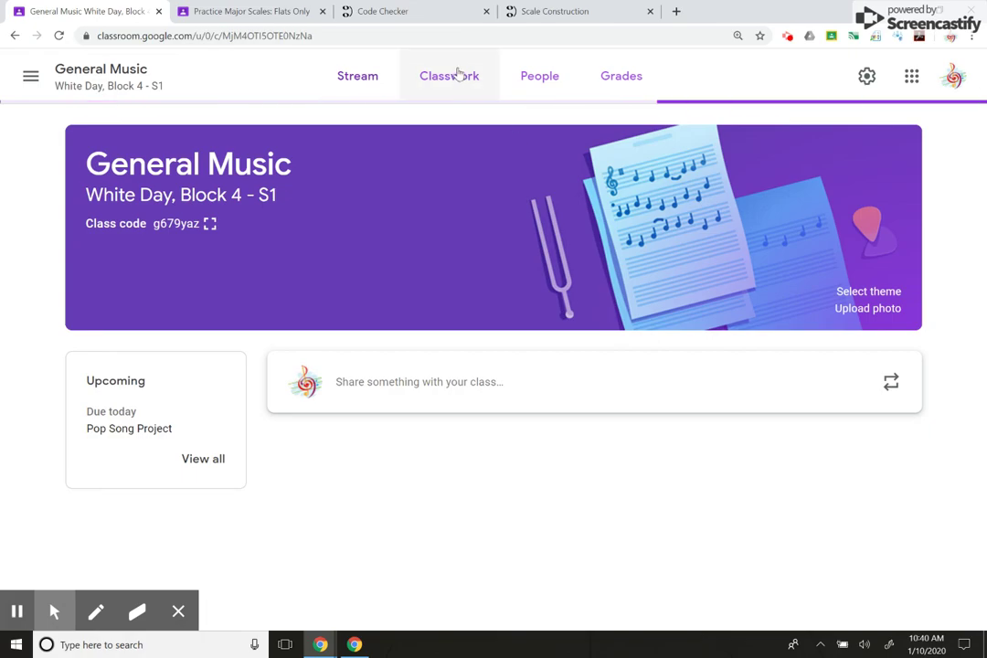
click(457, 75)
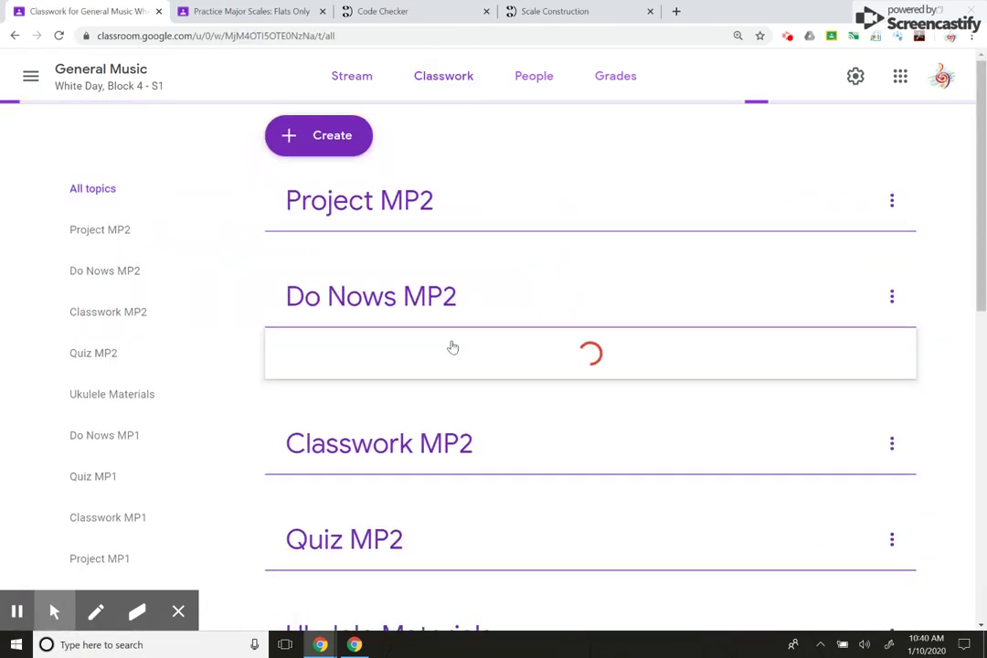
click(439, 398)
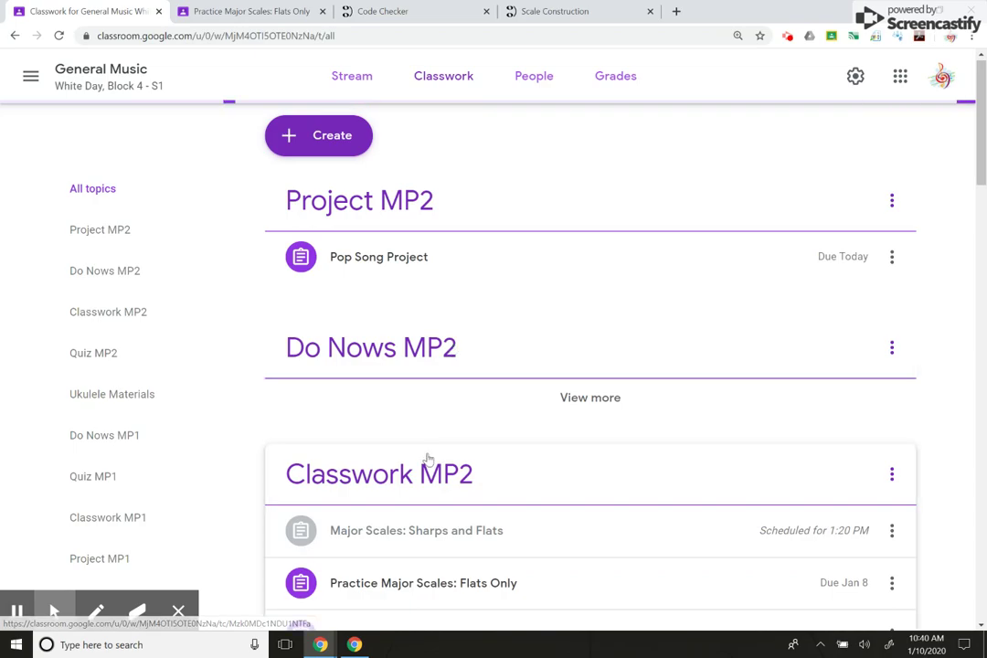
scroll(424, 512, down, 2)
scroll(440, 356, down, 7)
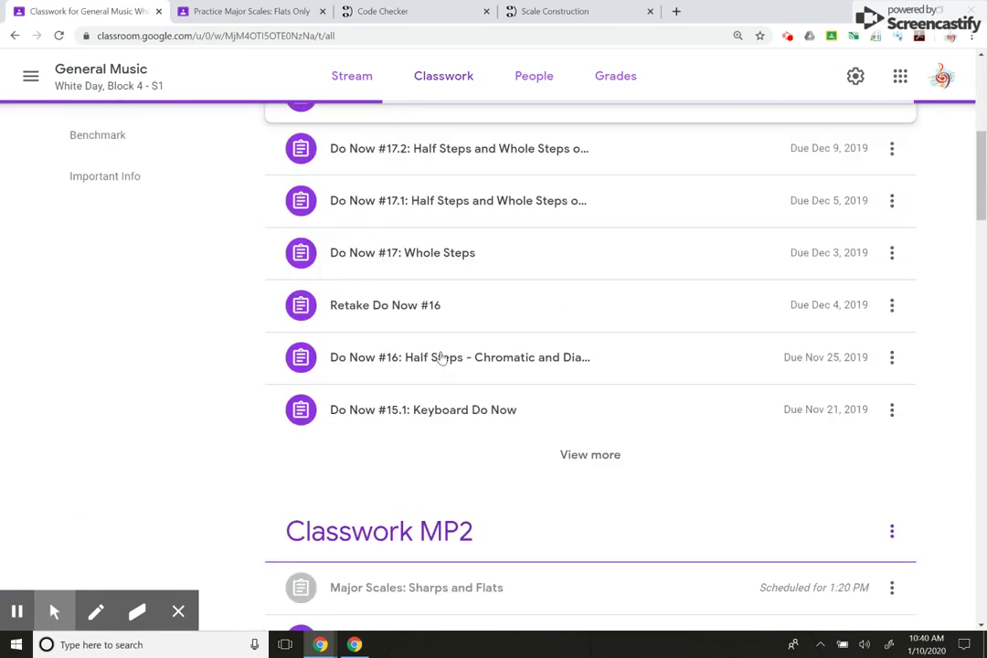
click(428, 353)
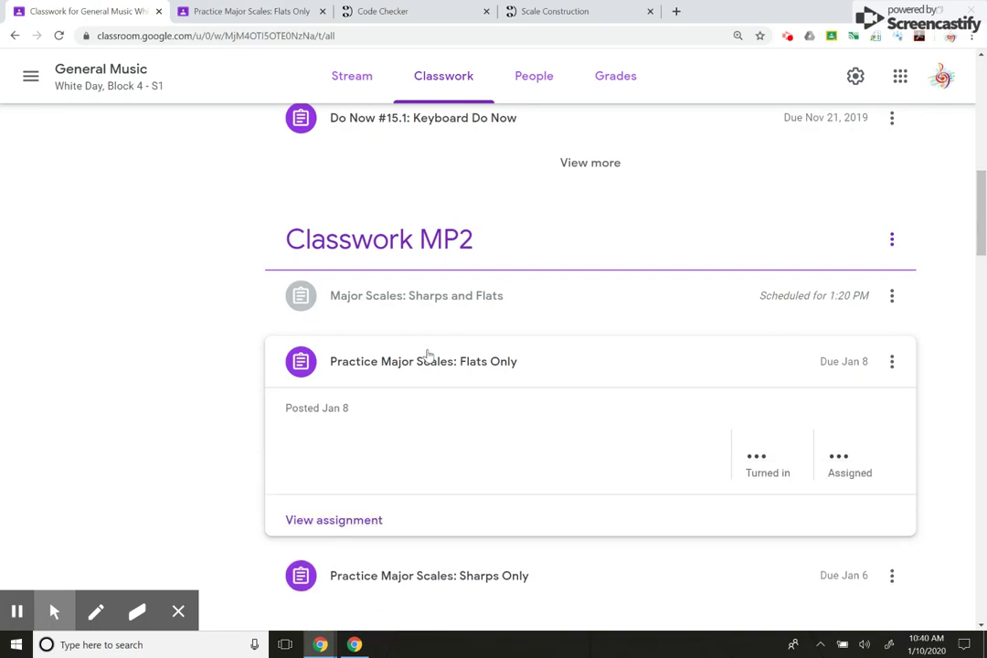
scroll(448, 485, down, 2)
click(368, 446)
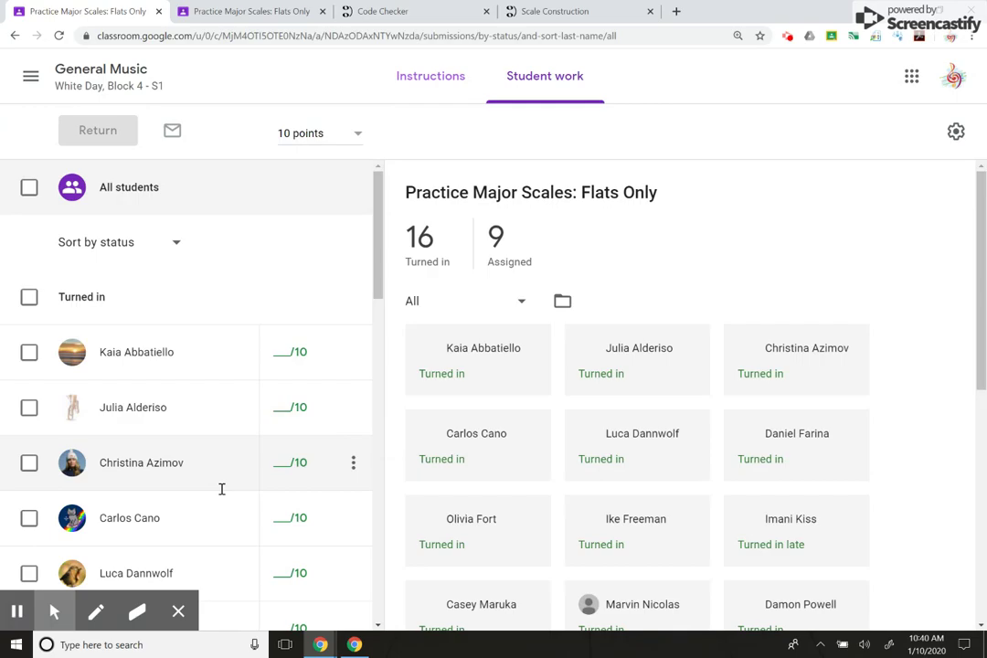
- Open the student's Missing submission to check its two Code Checker links
scroll(183, 494, down, 15)
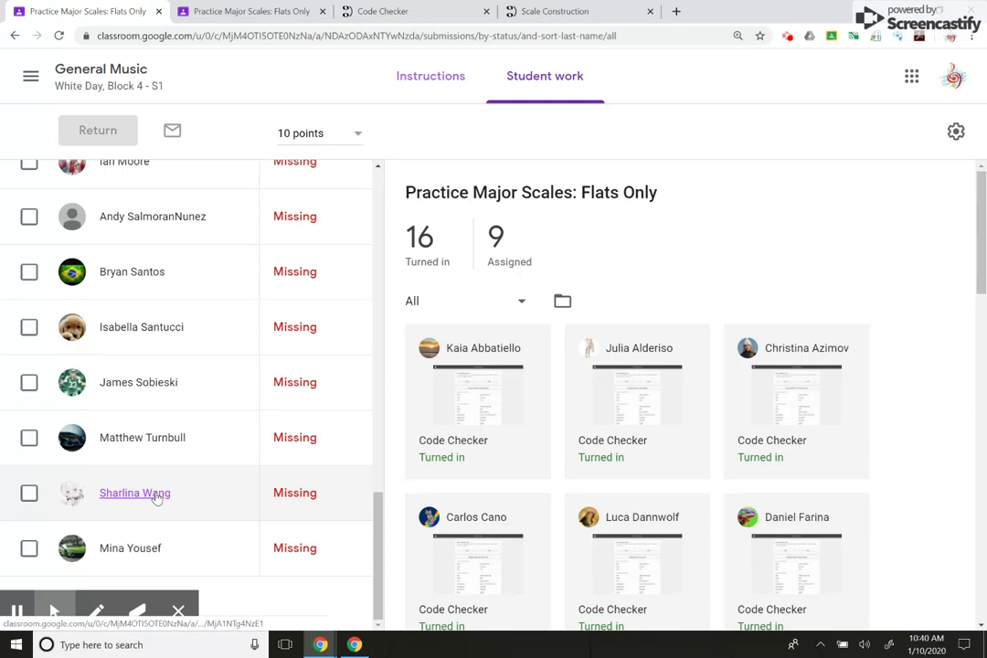
click(157, 496)
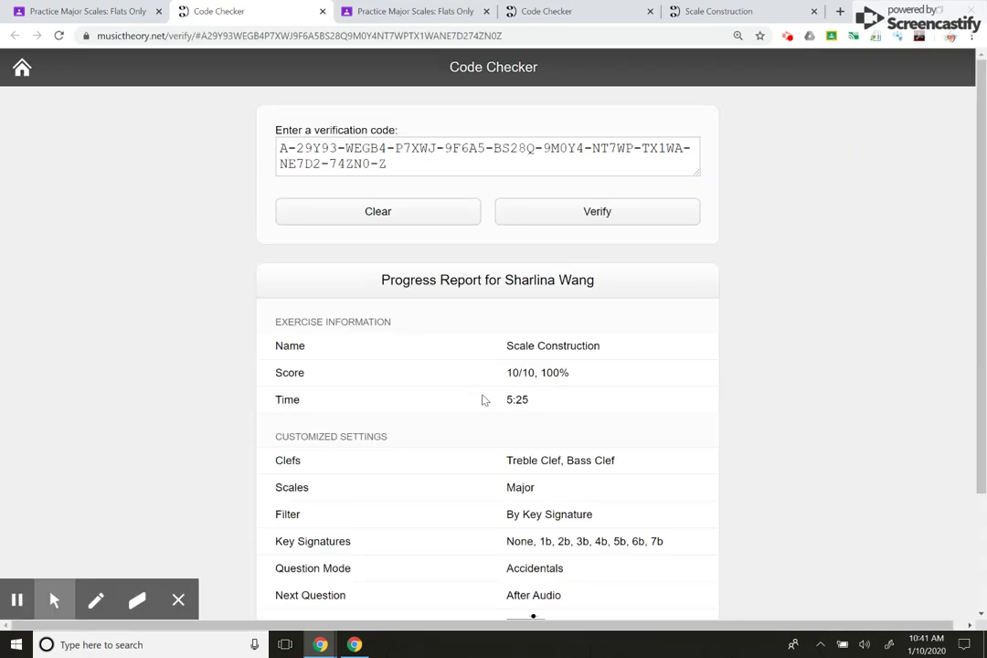
click(105, 12)
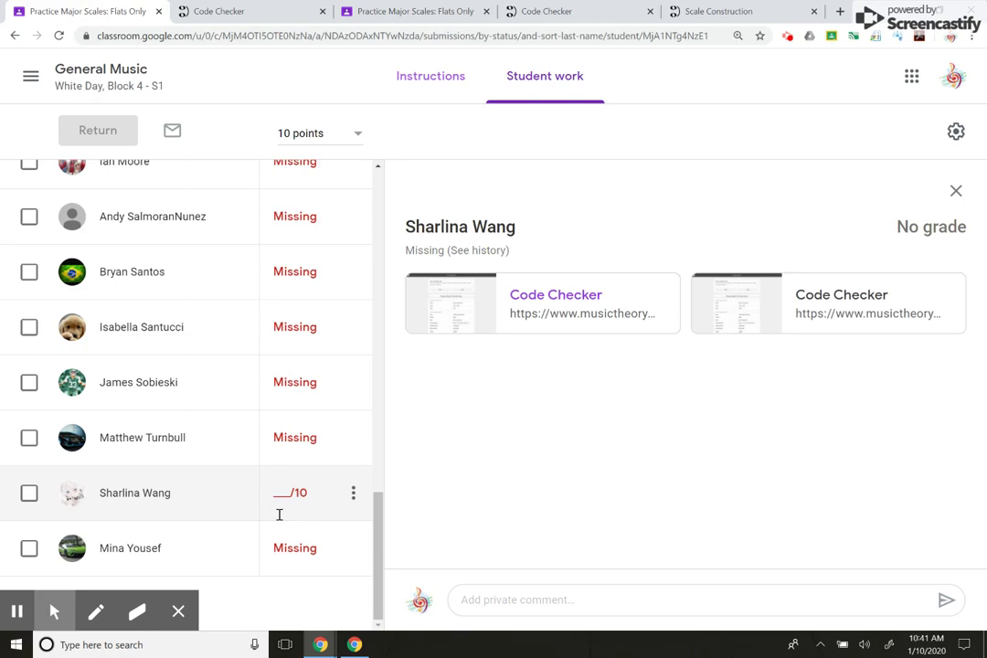
- Enter a draft grade of 10 out of 10 for the student's submission
click(283, 498)
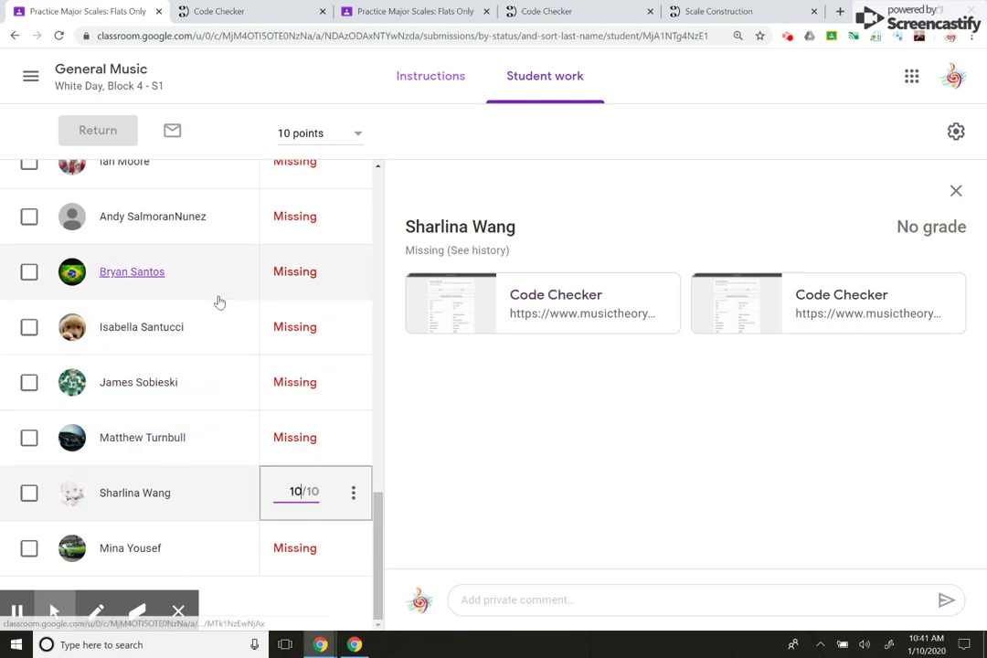
scroll(219, 301, up, 5)
scroll(220, 301, down, 5)
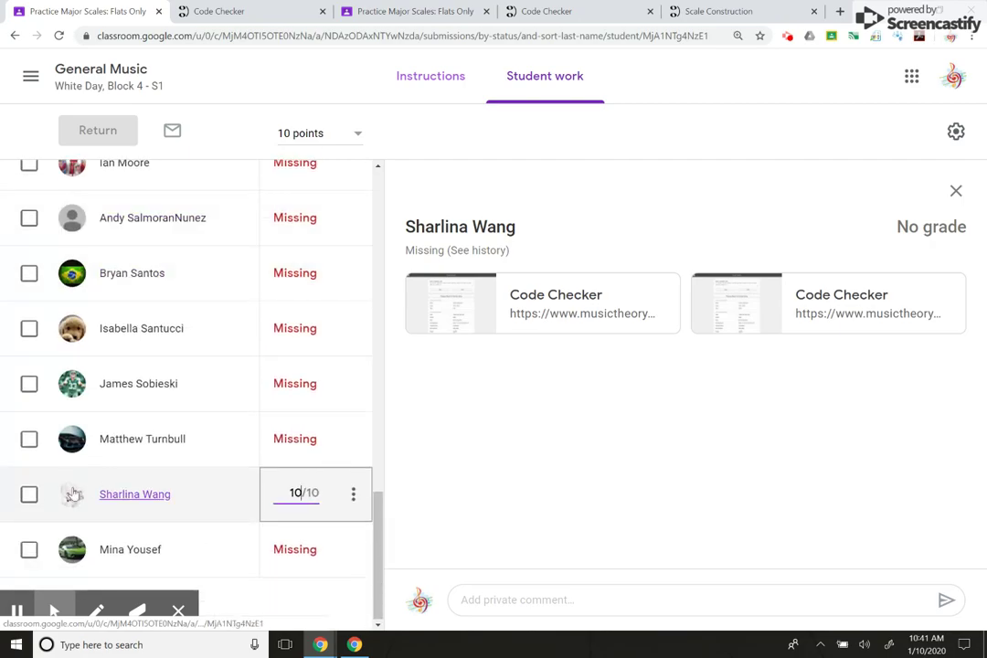
key(Return)
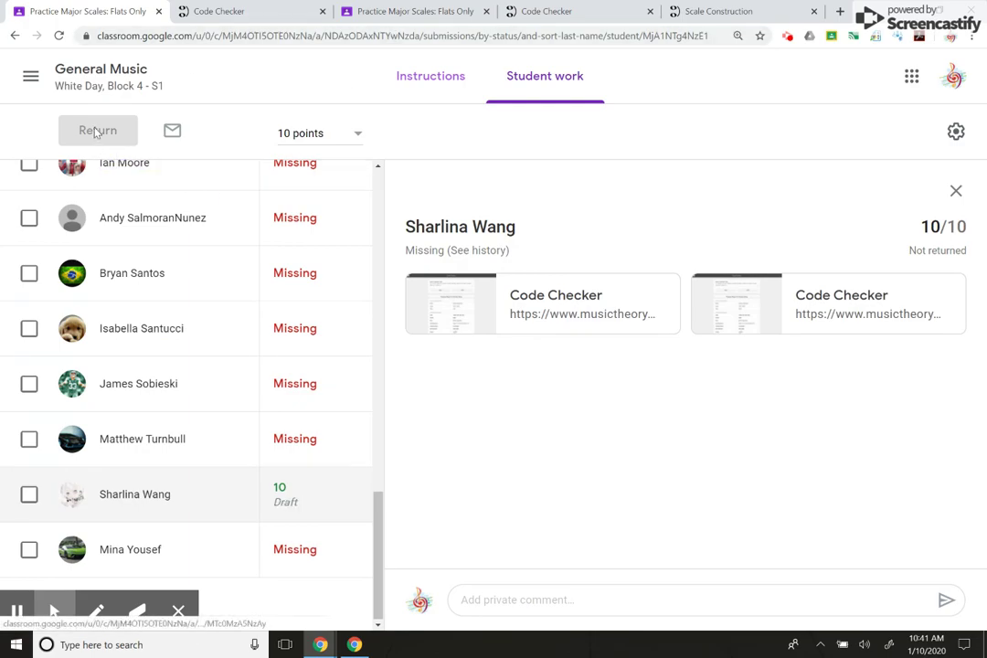
scroll(177, 289, up, 2)
scroll(176, 289, up, 10)
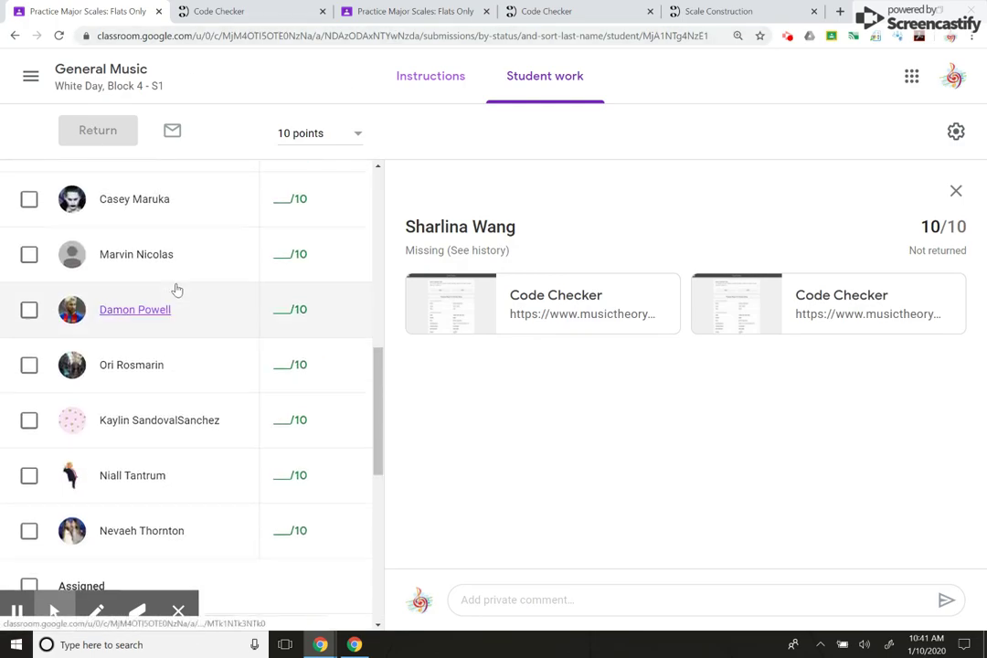
- Remove the second Code Checker attachment and turn in the Practice Major Scales: Flats Only assignment
click(378, 12)
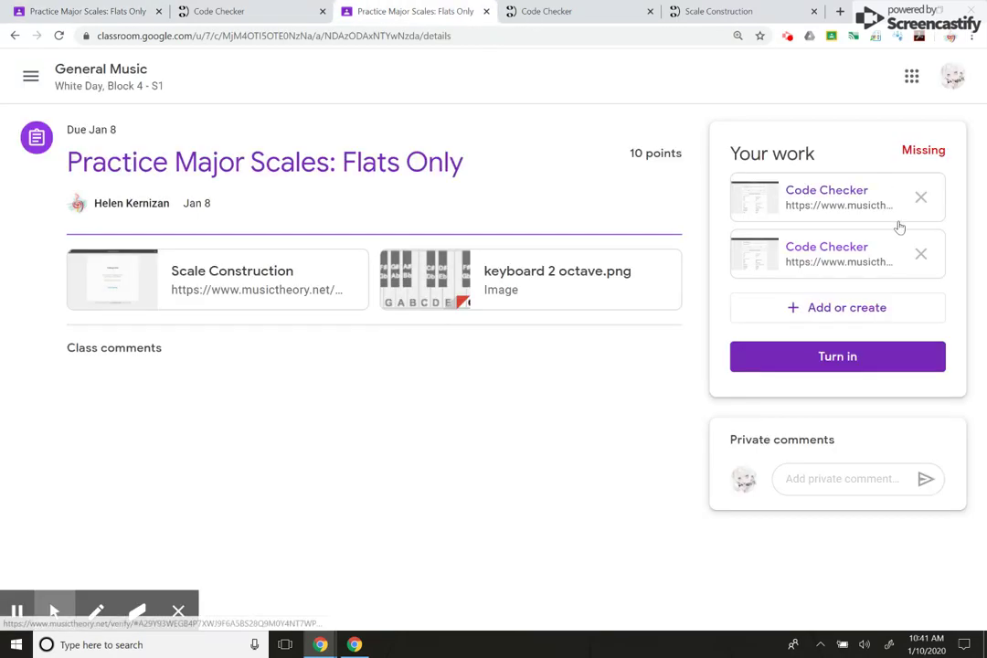
click(920, 254)
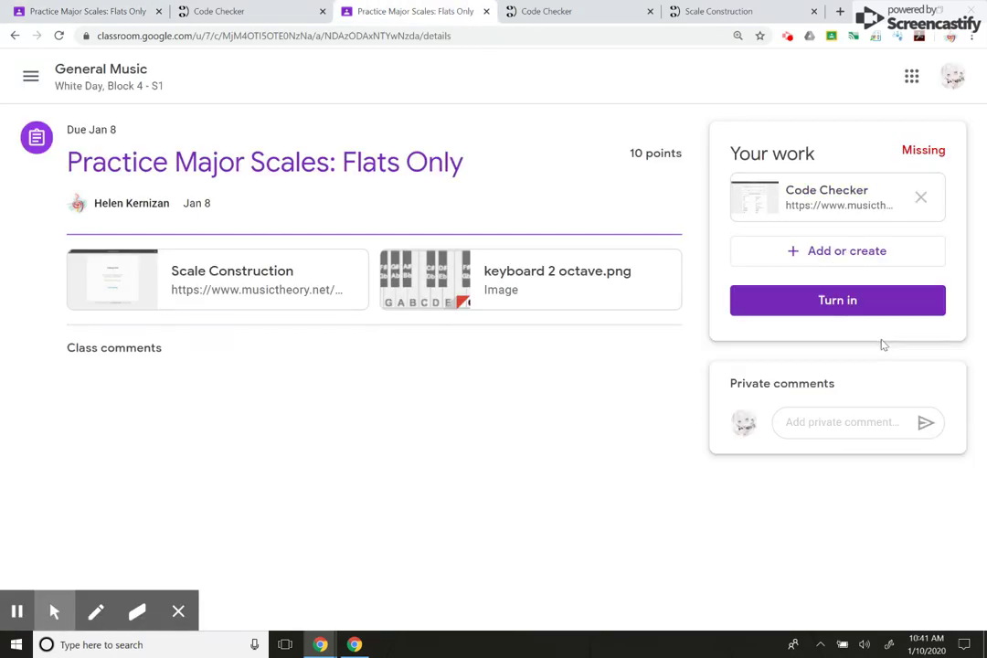
click(860, 302)
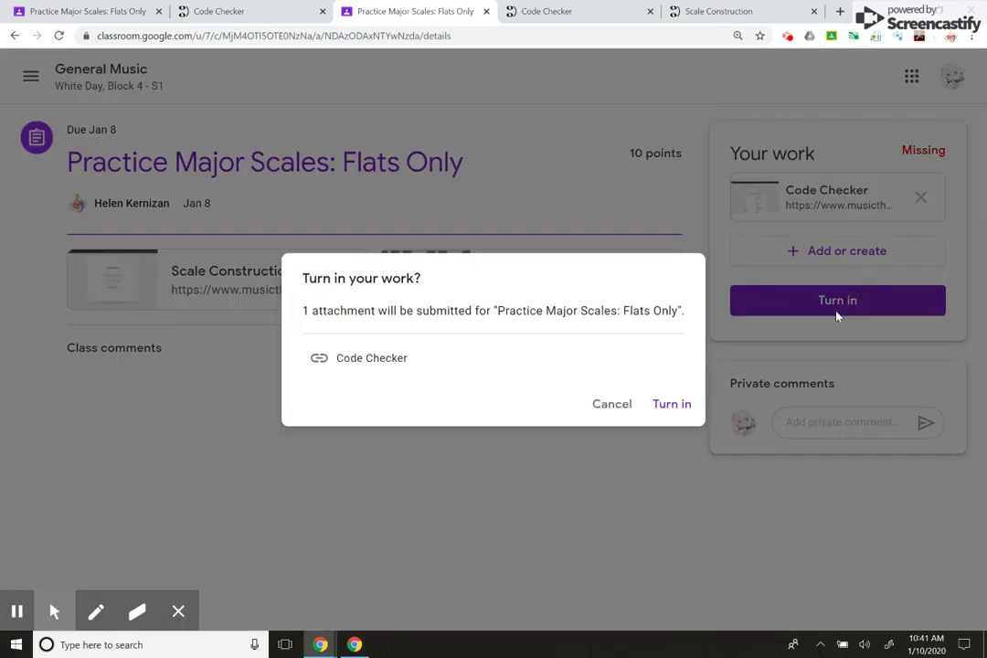
click(674, 413)
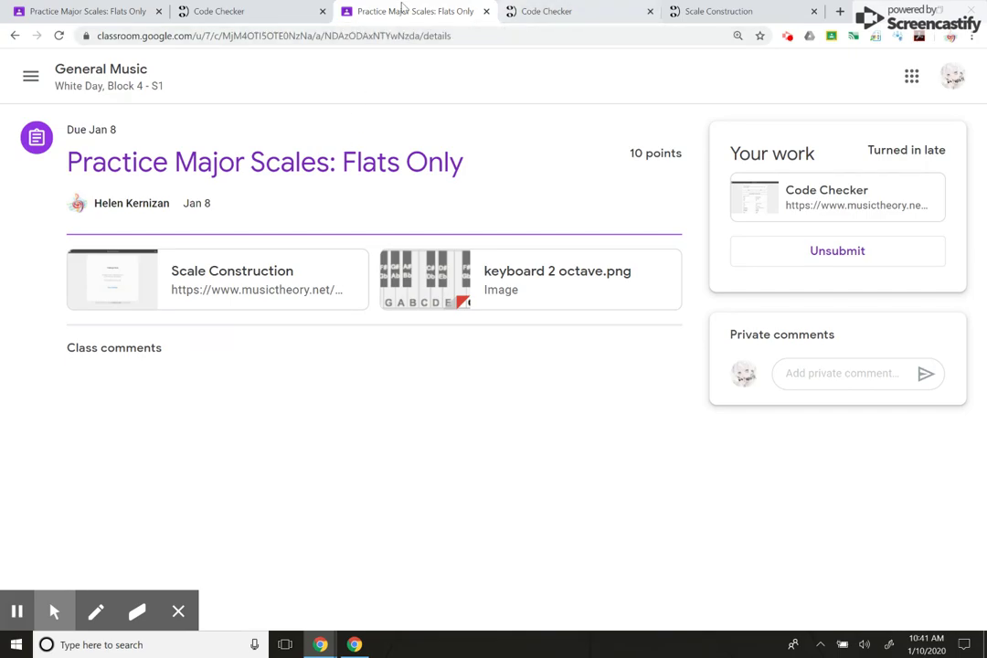
- Restart the Scale Construction challenge, submit C Major and G♭ Major unchanged, then end it early
click(535, 13)
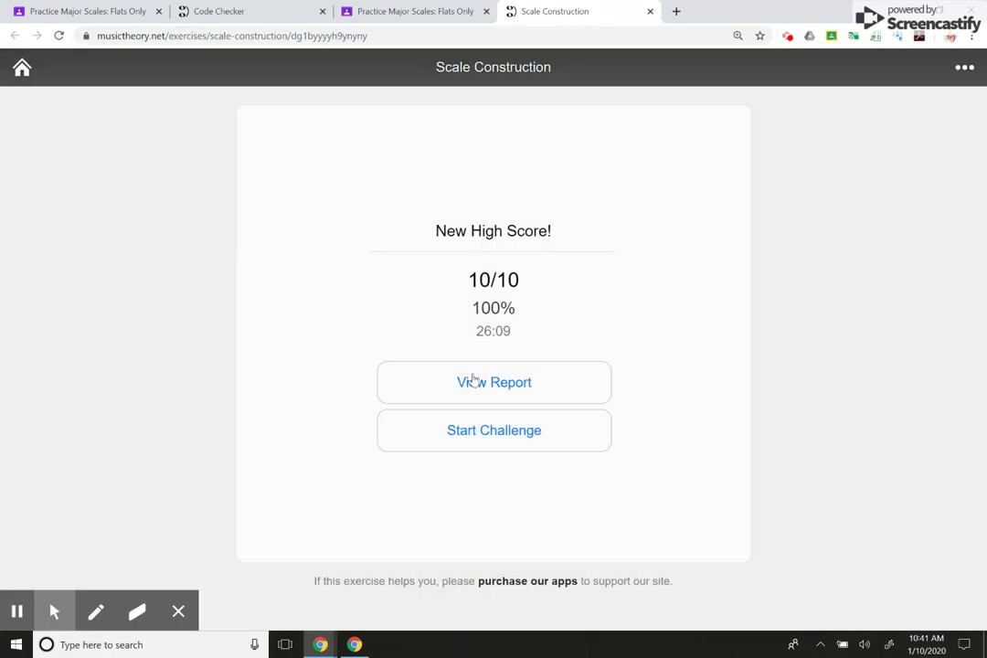
click(525, 445)
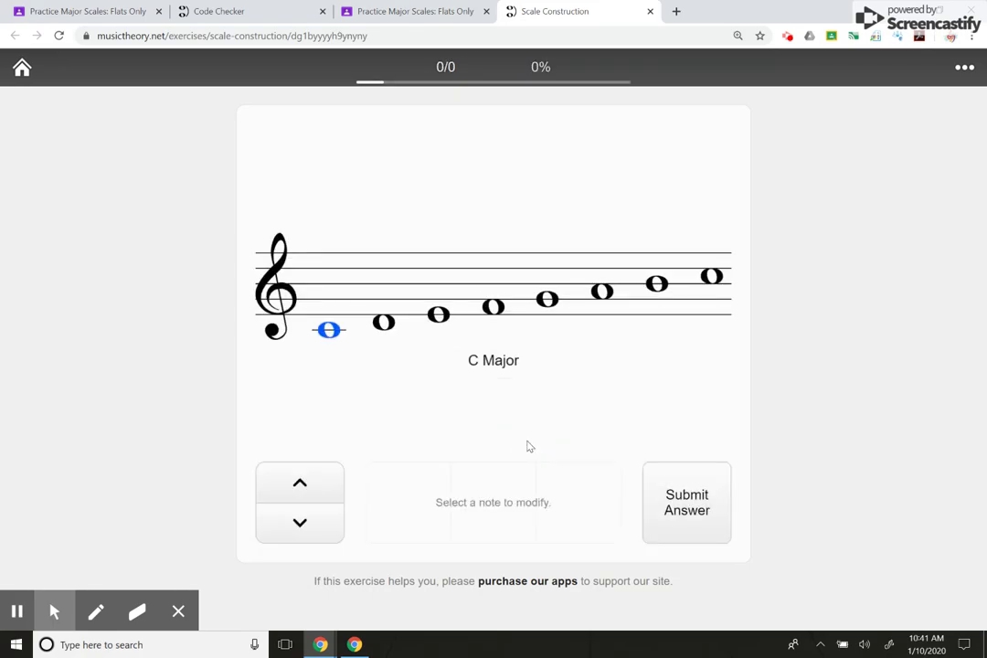
click(675, 506)
key(XF86AudioRaiseVolume)
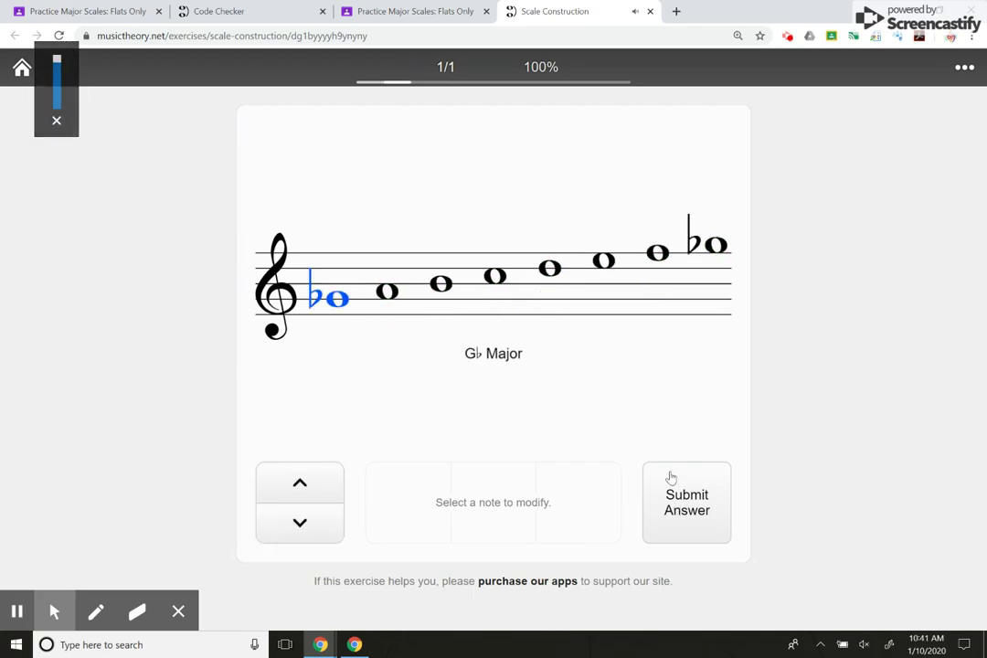
click(687, 503)
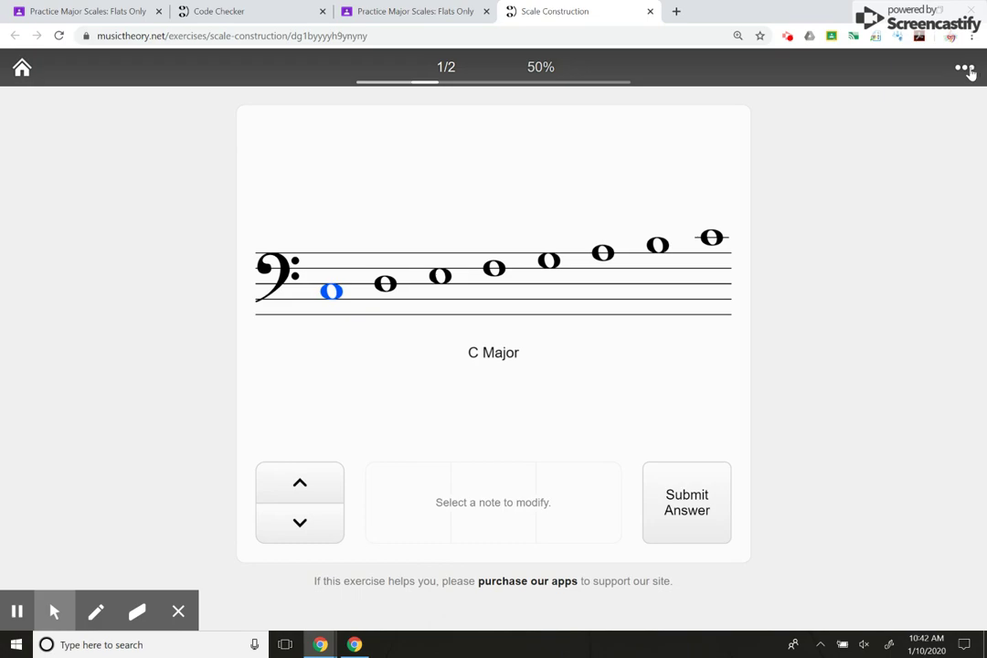
click(966, 68)
click(912, 128)
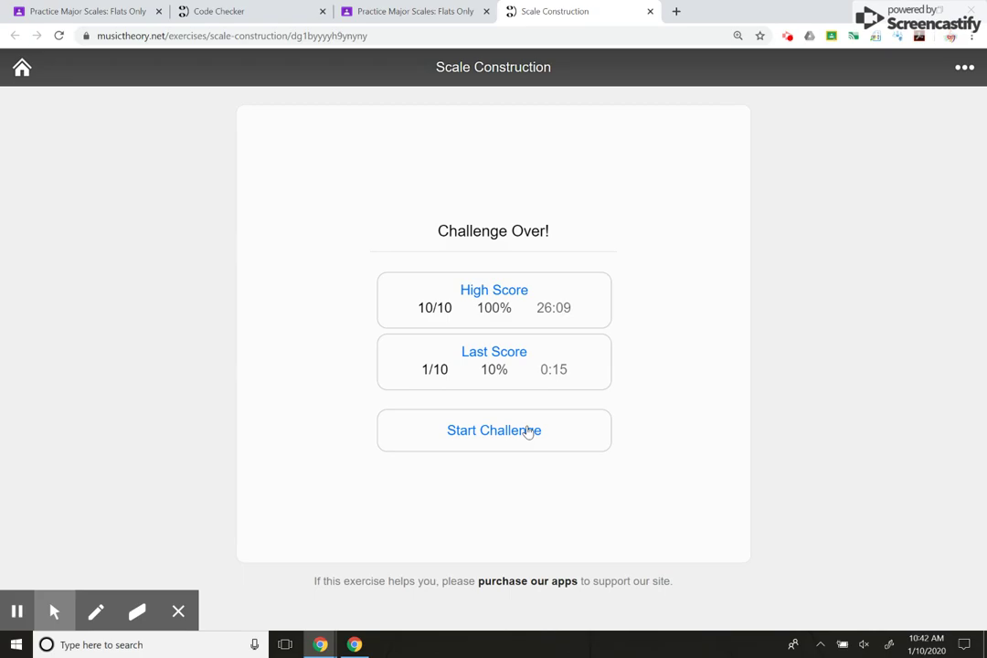
- Start a new challenge and submit C♭ Major with notes two through seven flatted
click(529, 432)
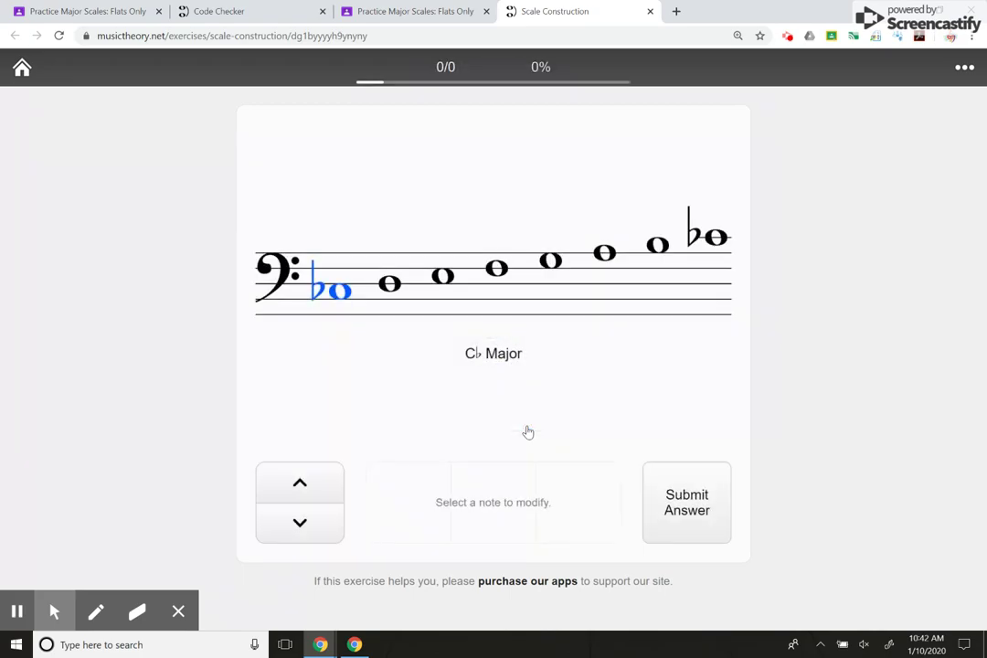
click(398, 293)
key(b)
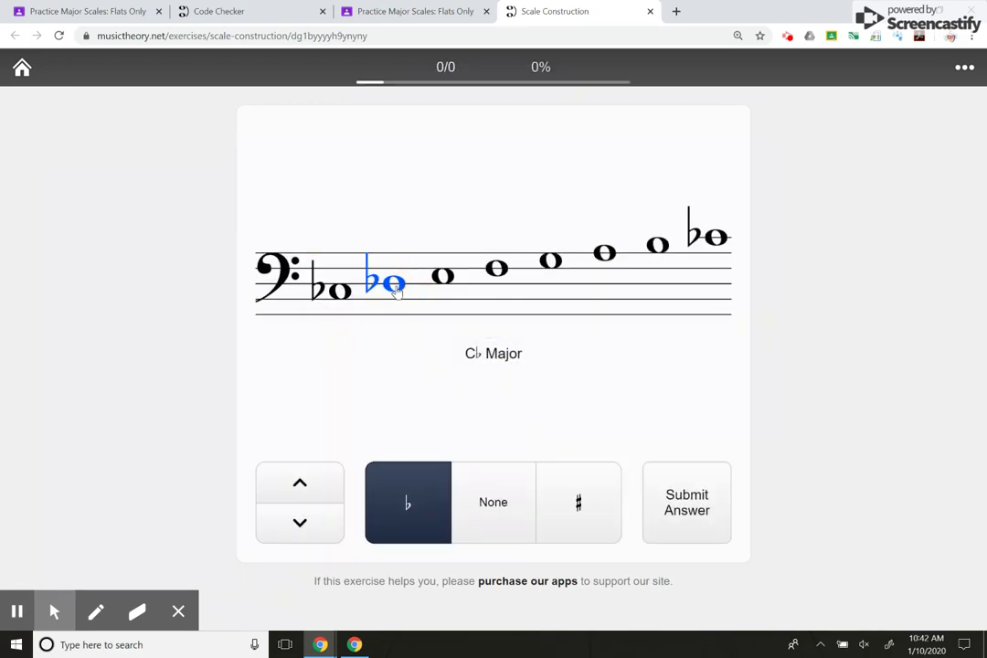
key(Right)
key(b)
key(Right)
key(b)
key(Right)
key(b)
key(Right)
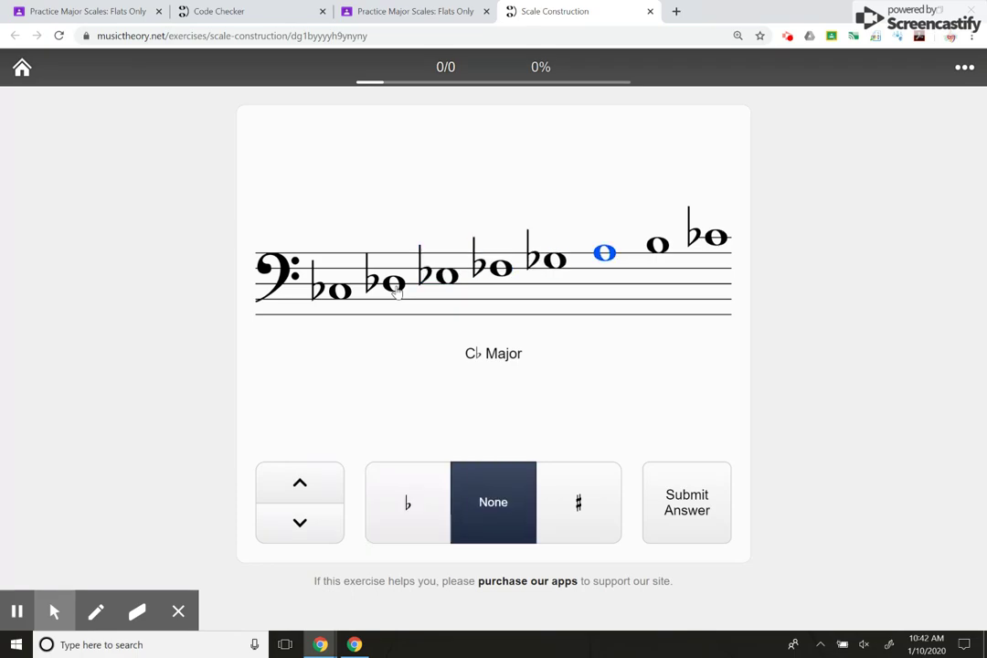
key(b)
key(Right)
key(b)
key(Return)
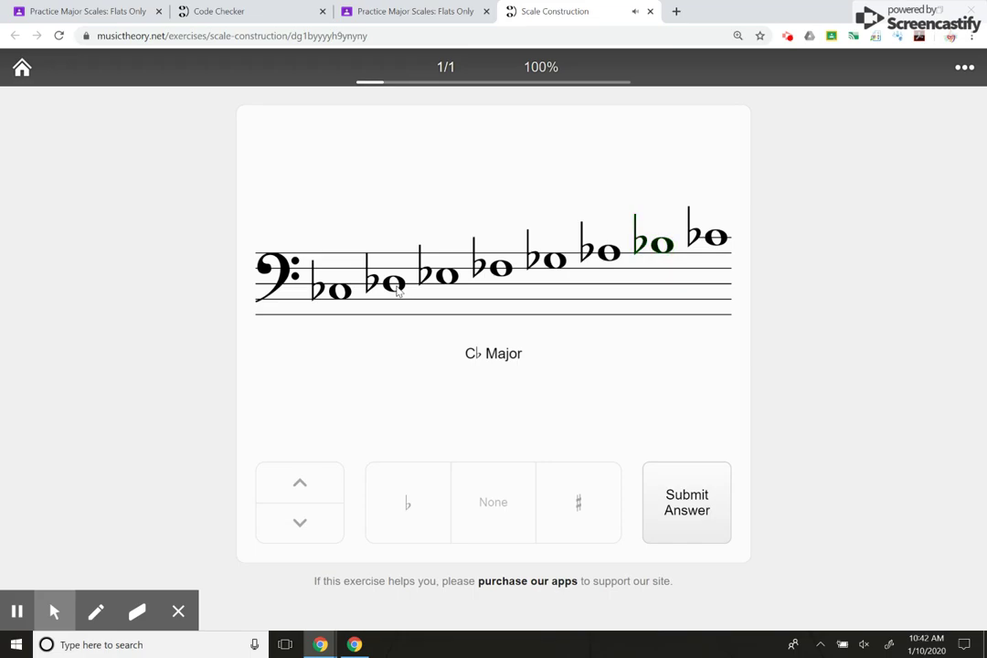
- Build and submit the E♭ Major scale, then flat the fourth note of F Major to B♭
key(Right)
key(b)
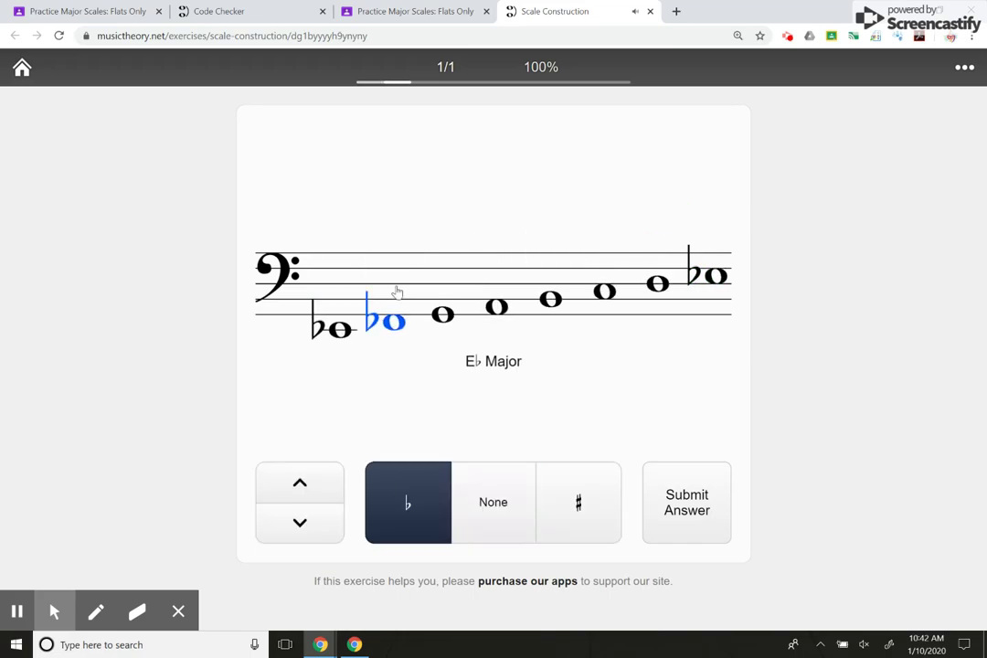
key(Right)
key(b)
key(Right)
key(b)
key(Right)
key(Right)
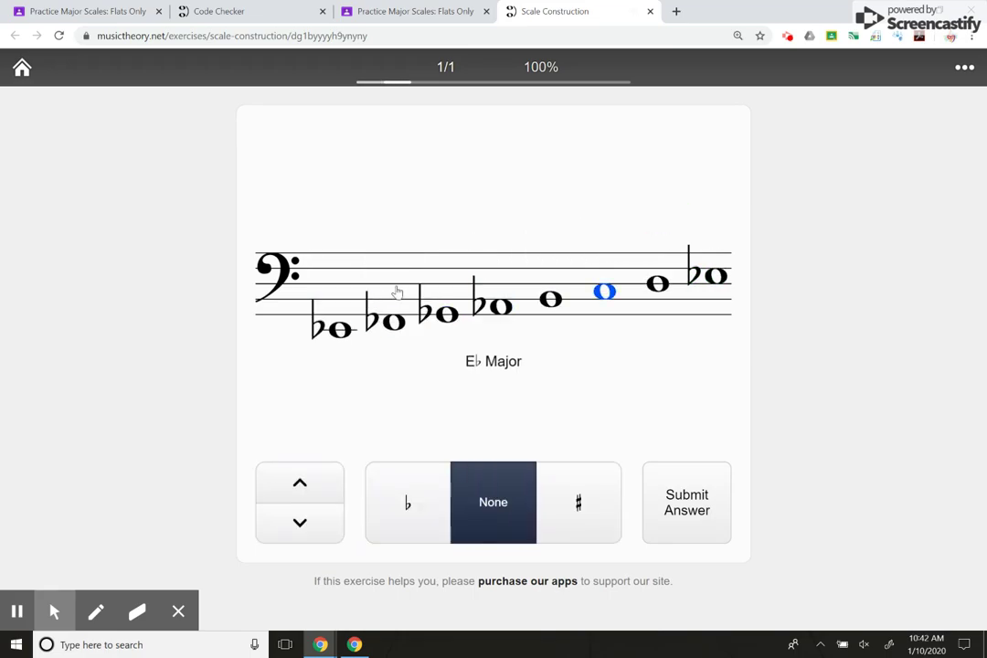
key(b)
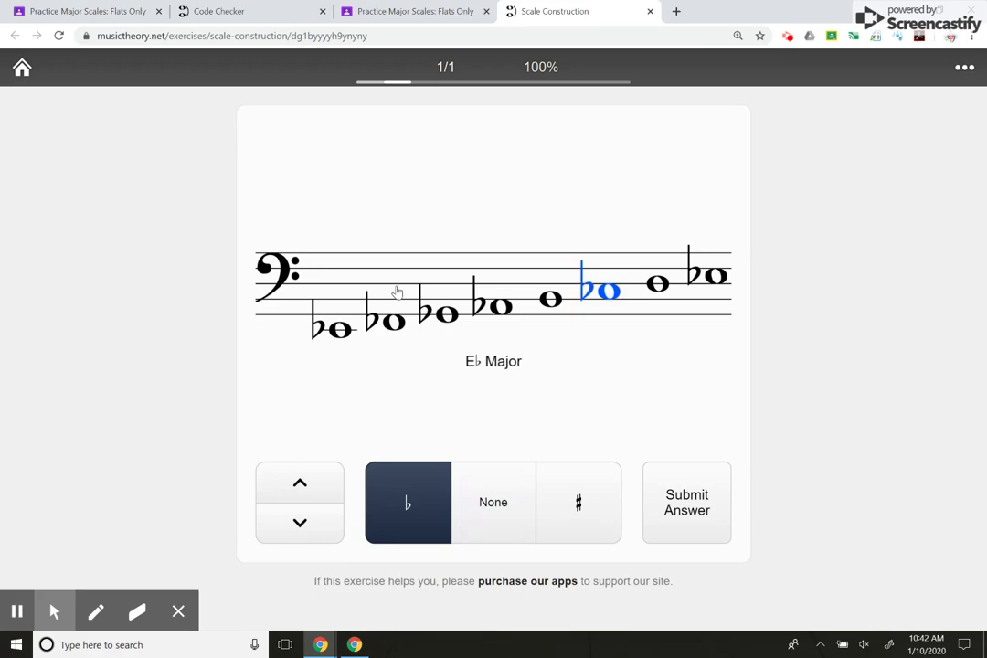
key(Return)
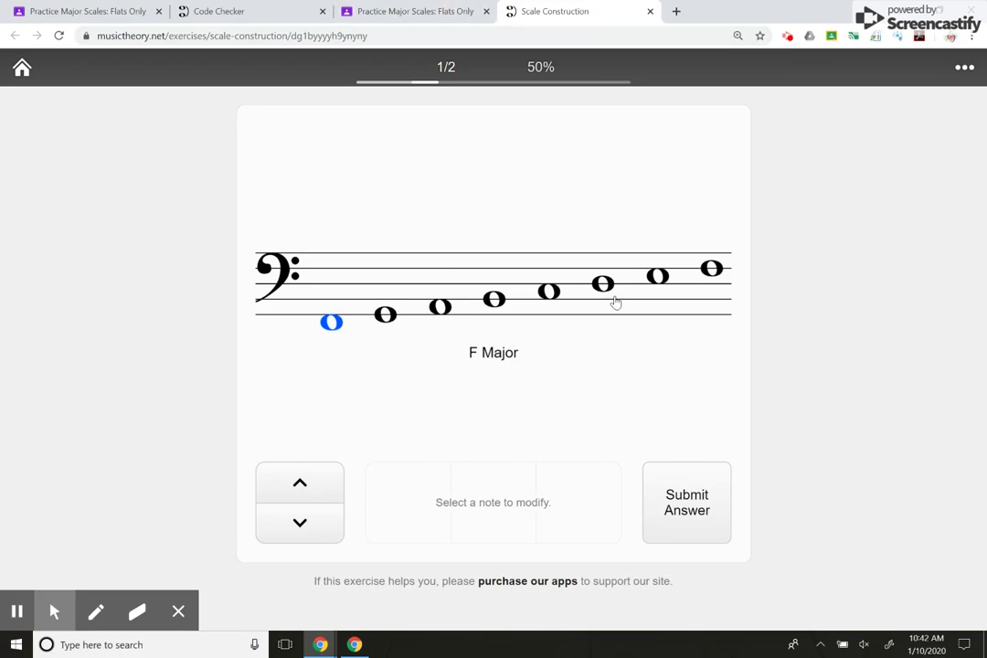
click(503, 293)
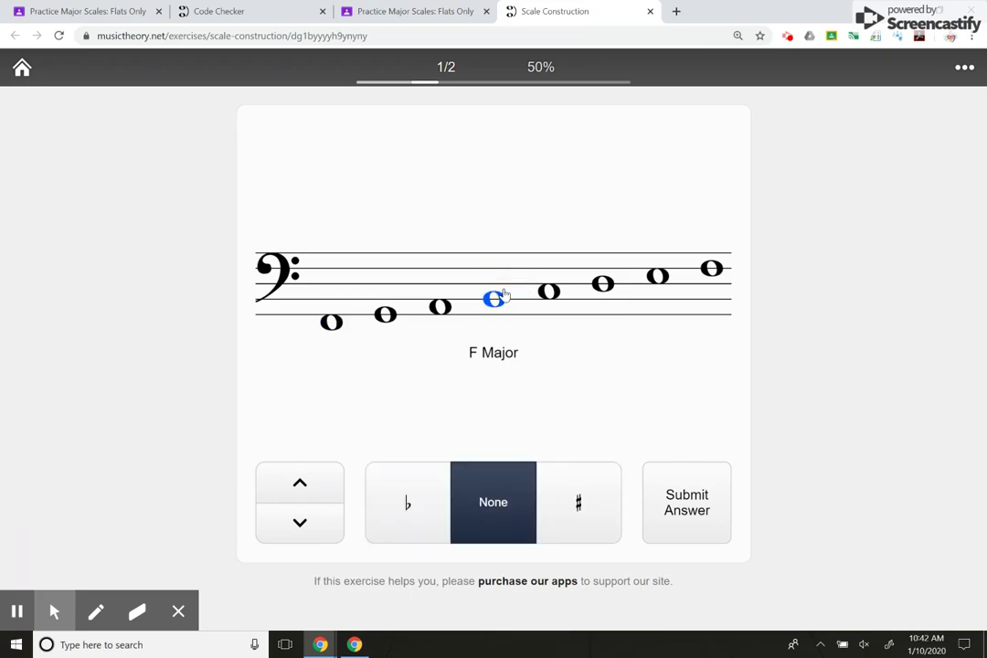
key(b)
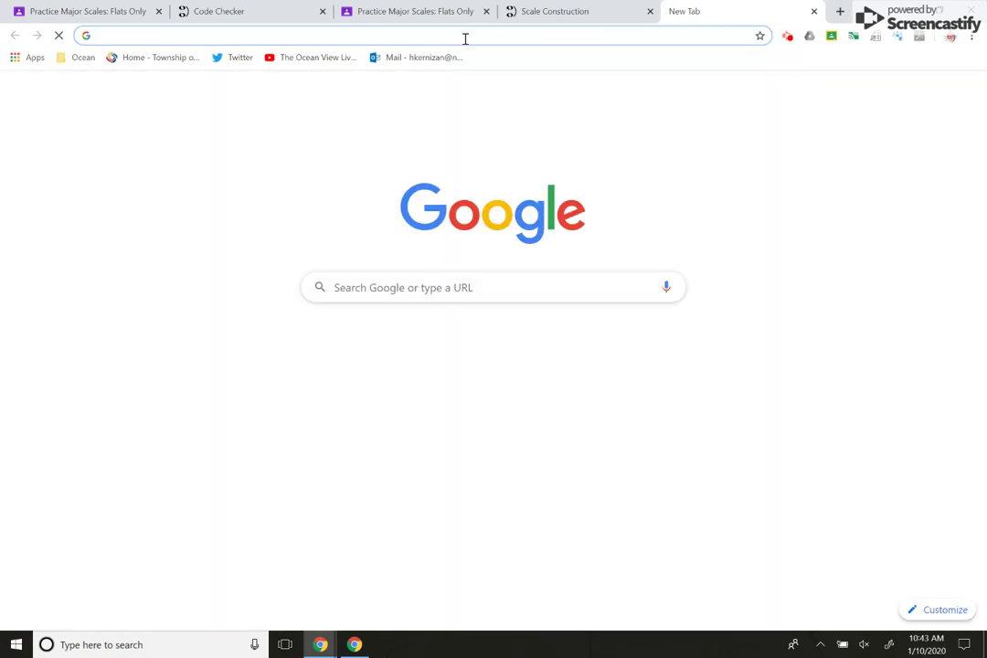
- Search Google for 'f major sclae' and look through the F major scale results
text(f major sclae)
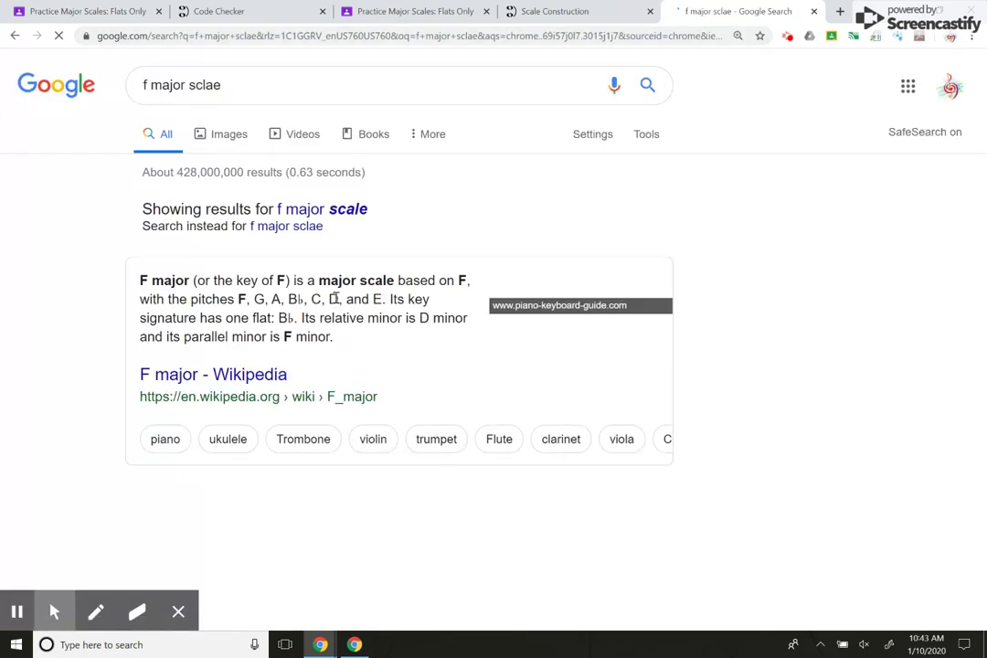
scroll(336, 403, down, 3)
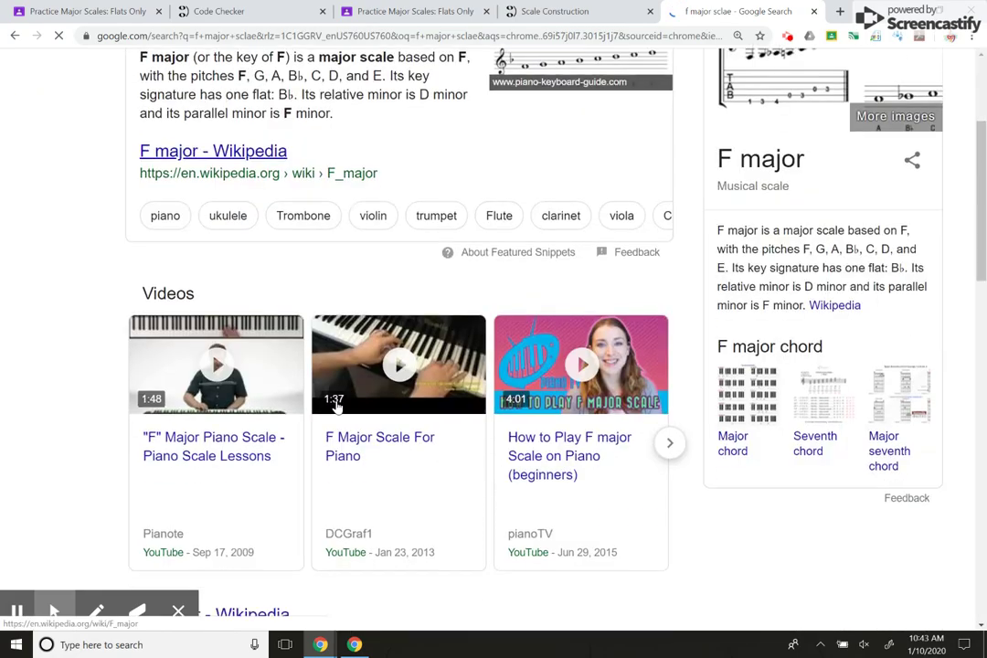
scroll(335, 403, up, 3)
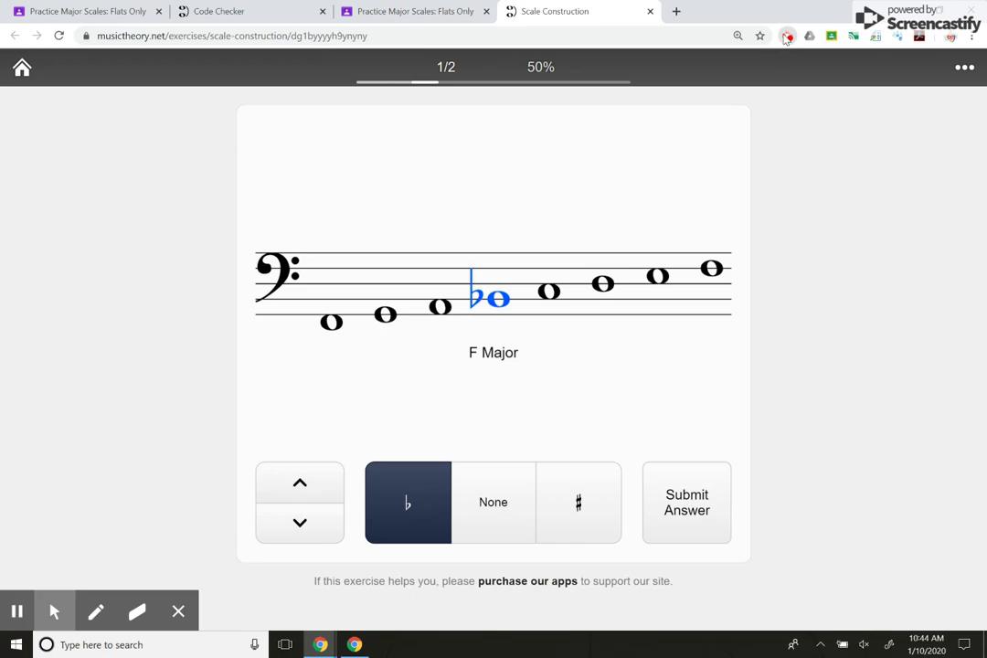
click(787, 37)
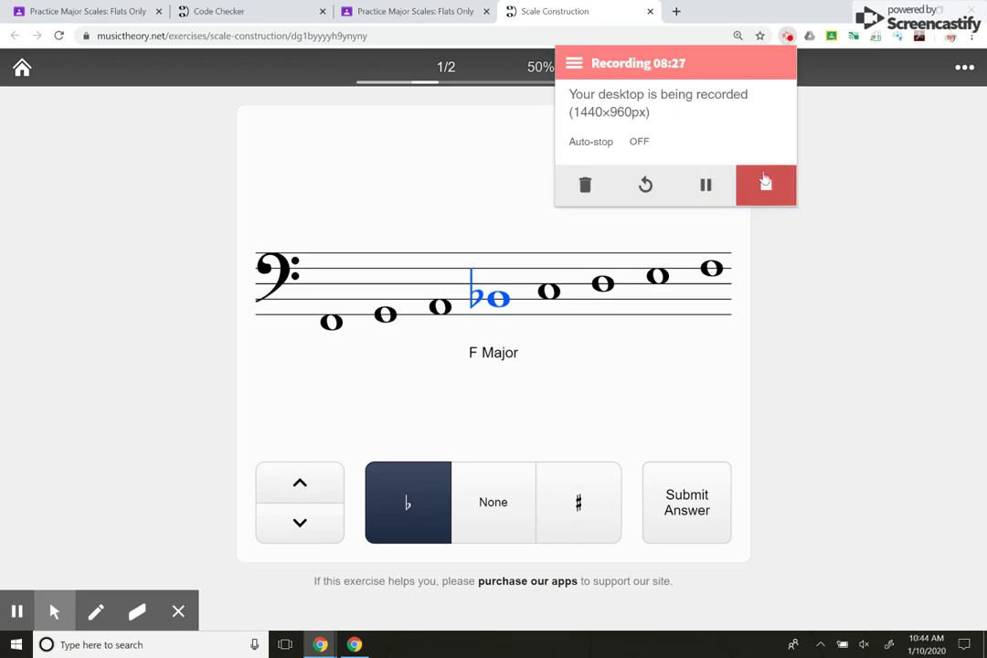